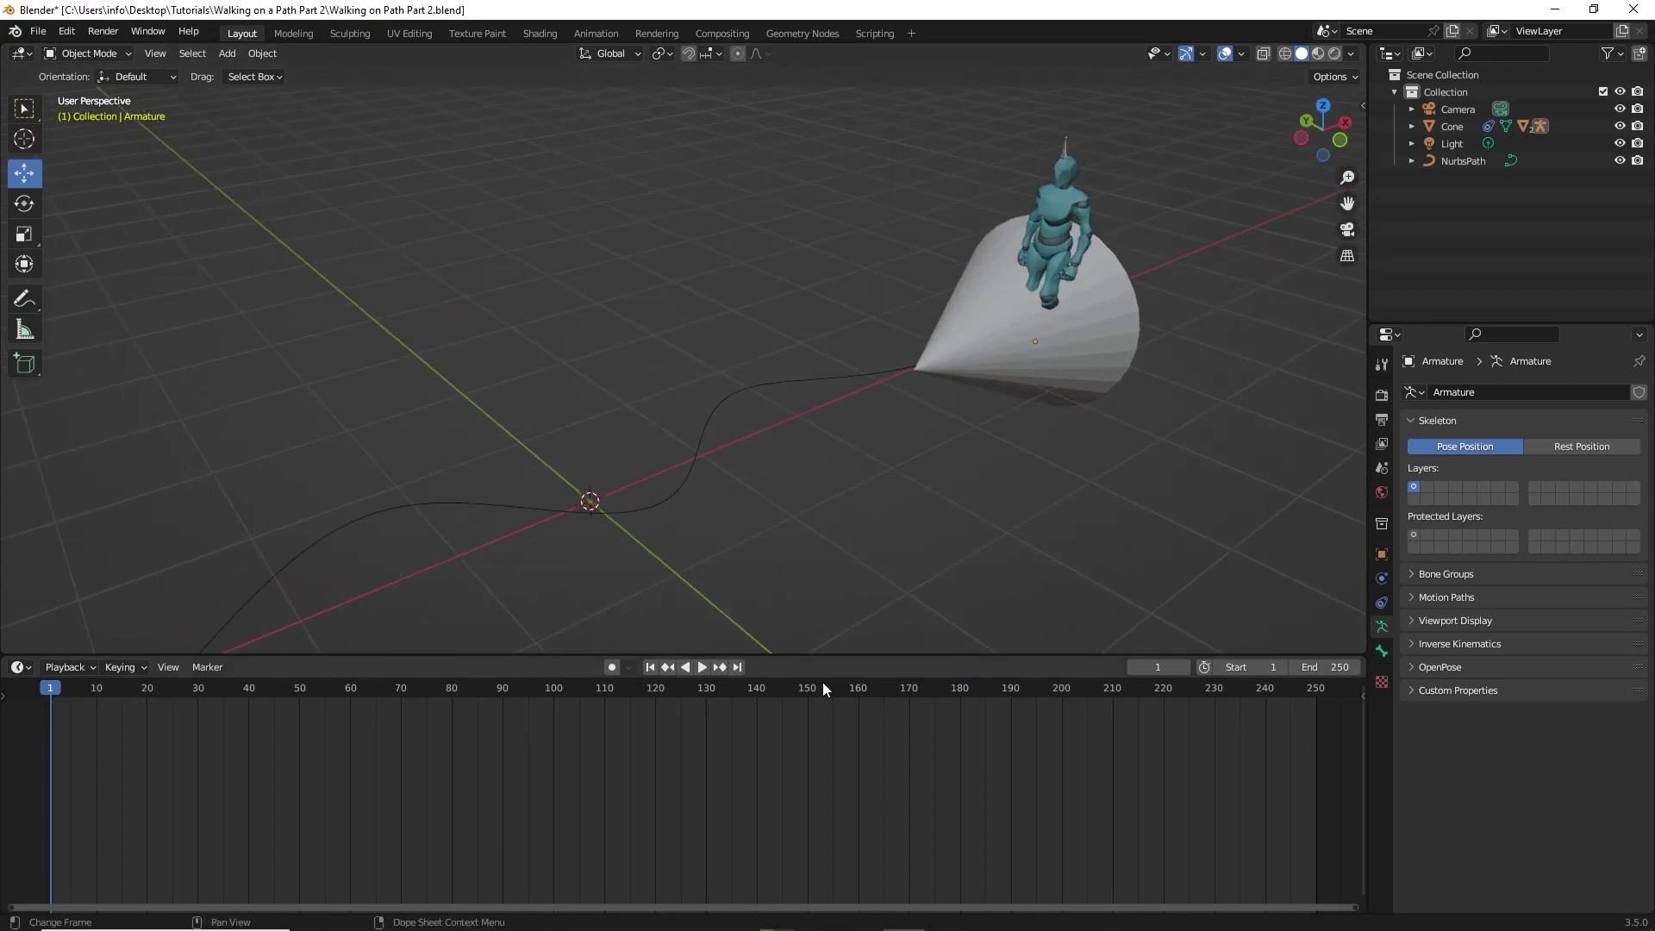
Step: Play the path-walking animation, stop it, and rewind to frame 0
scroll(815, 570, "down", 1)
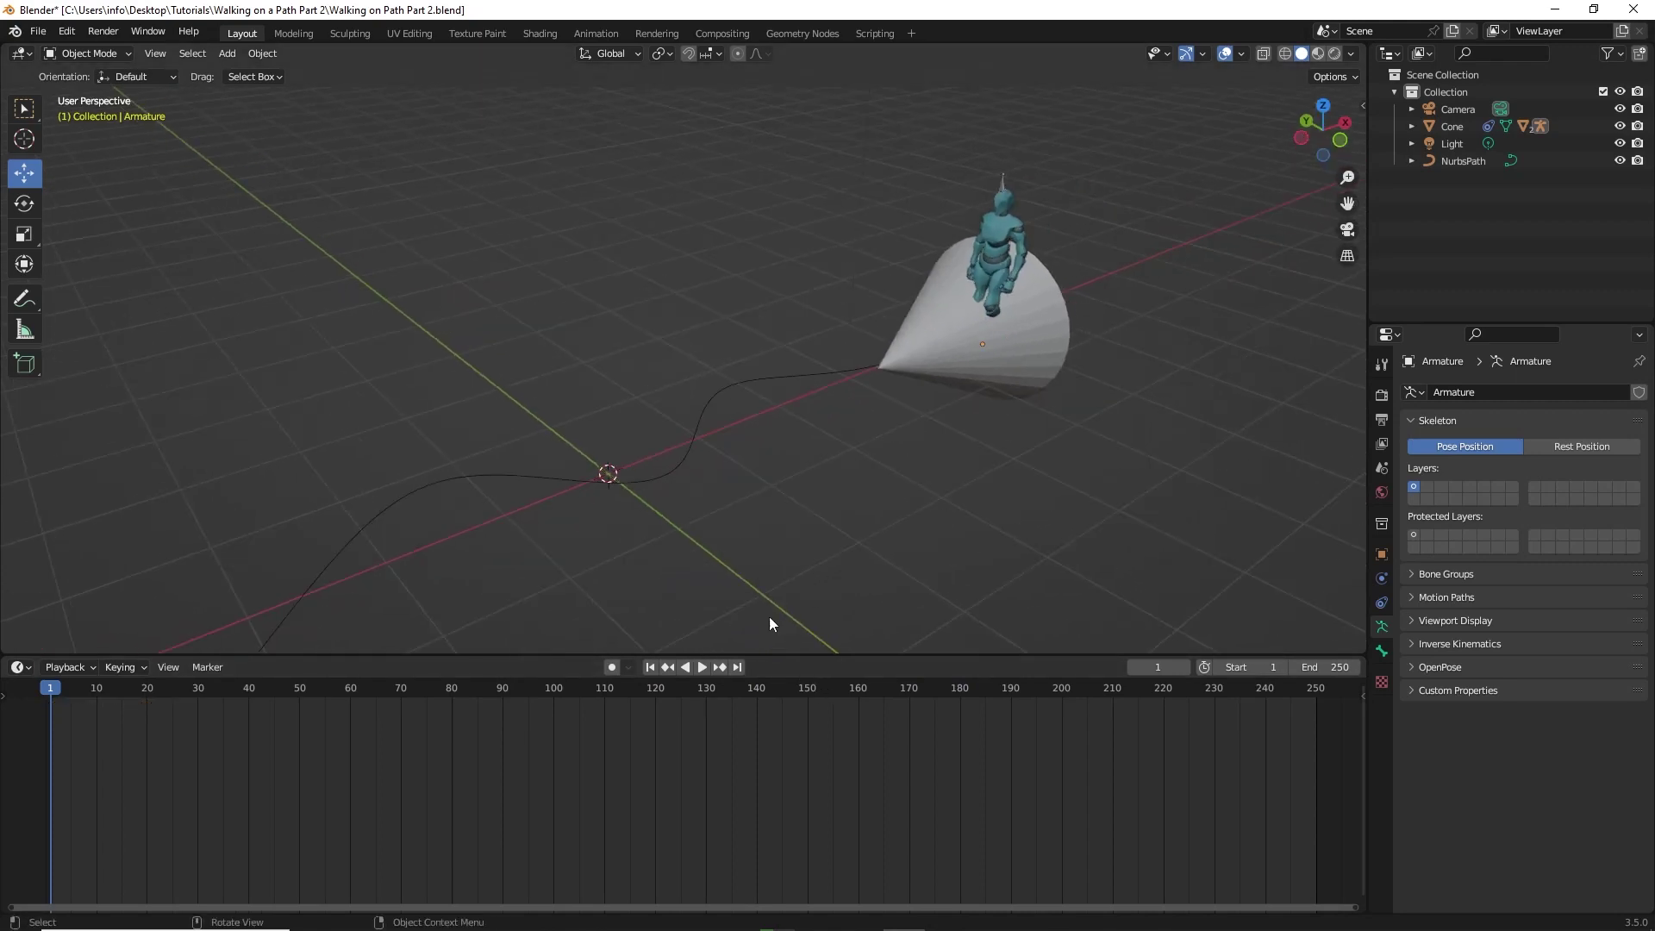
left_click(706, 669)
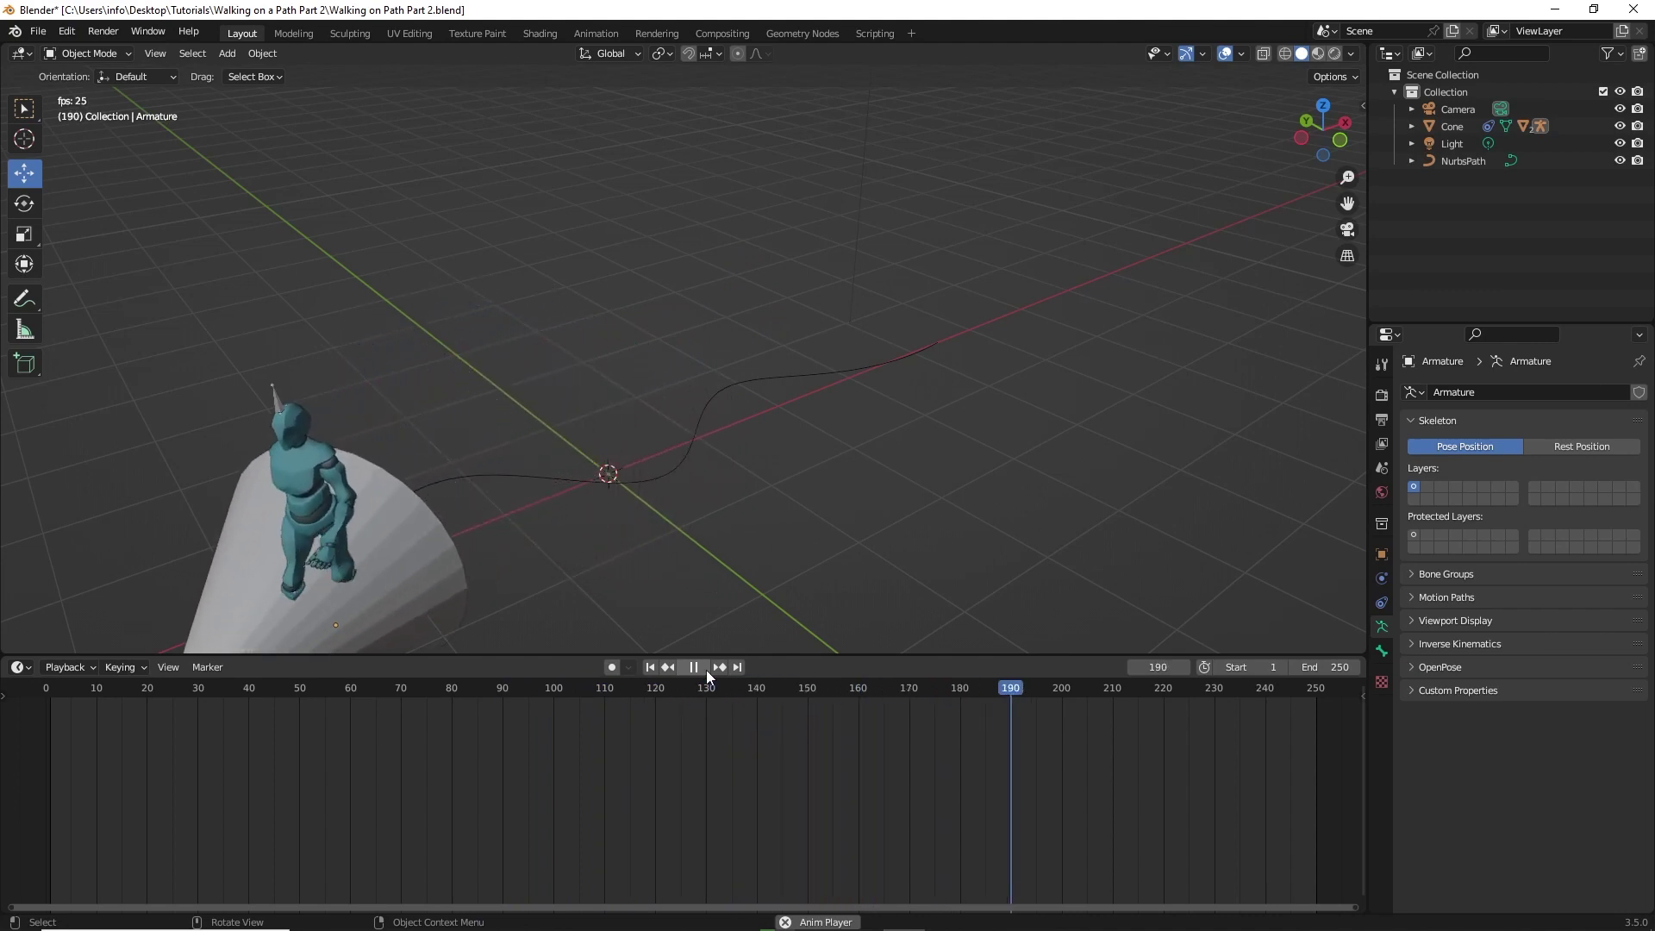
left_click(706, 670)
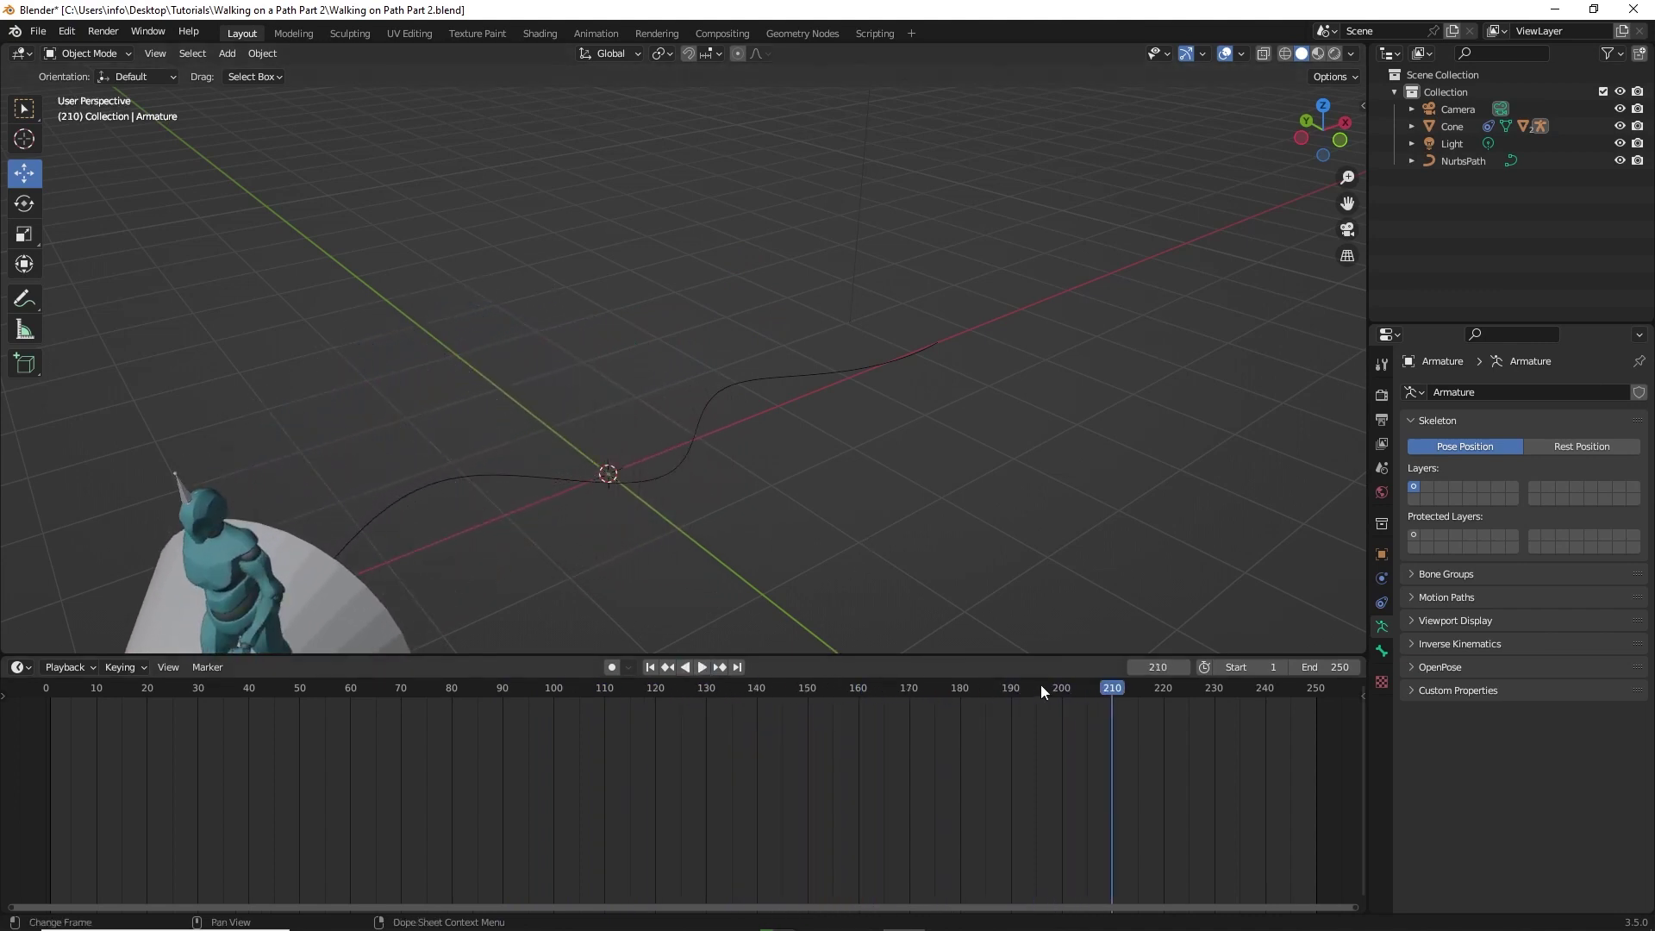
left_click_drag(1100, 686, 46, 687)
key("space")
key("space")
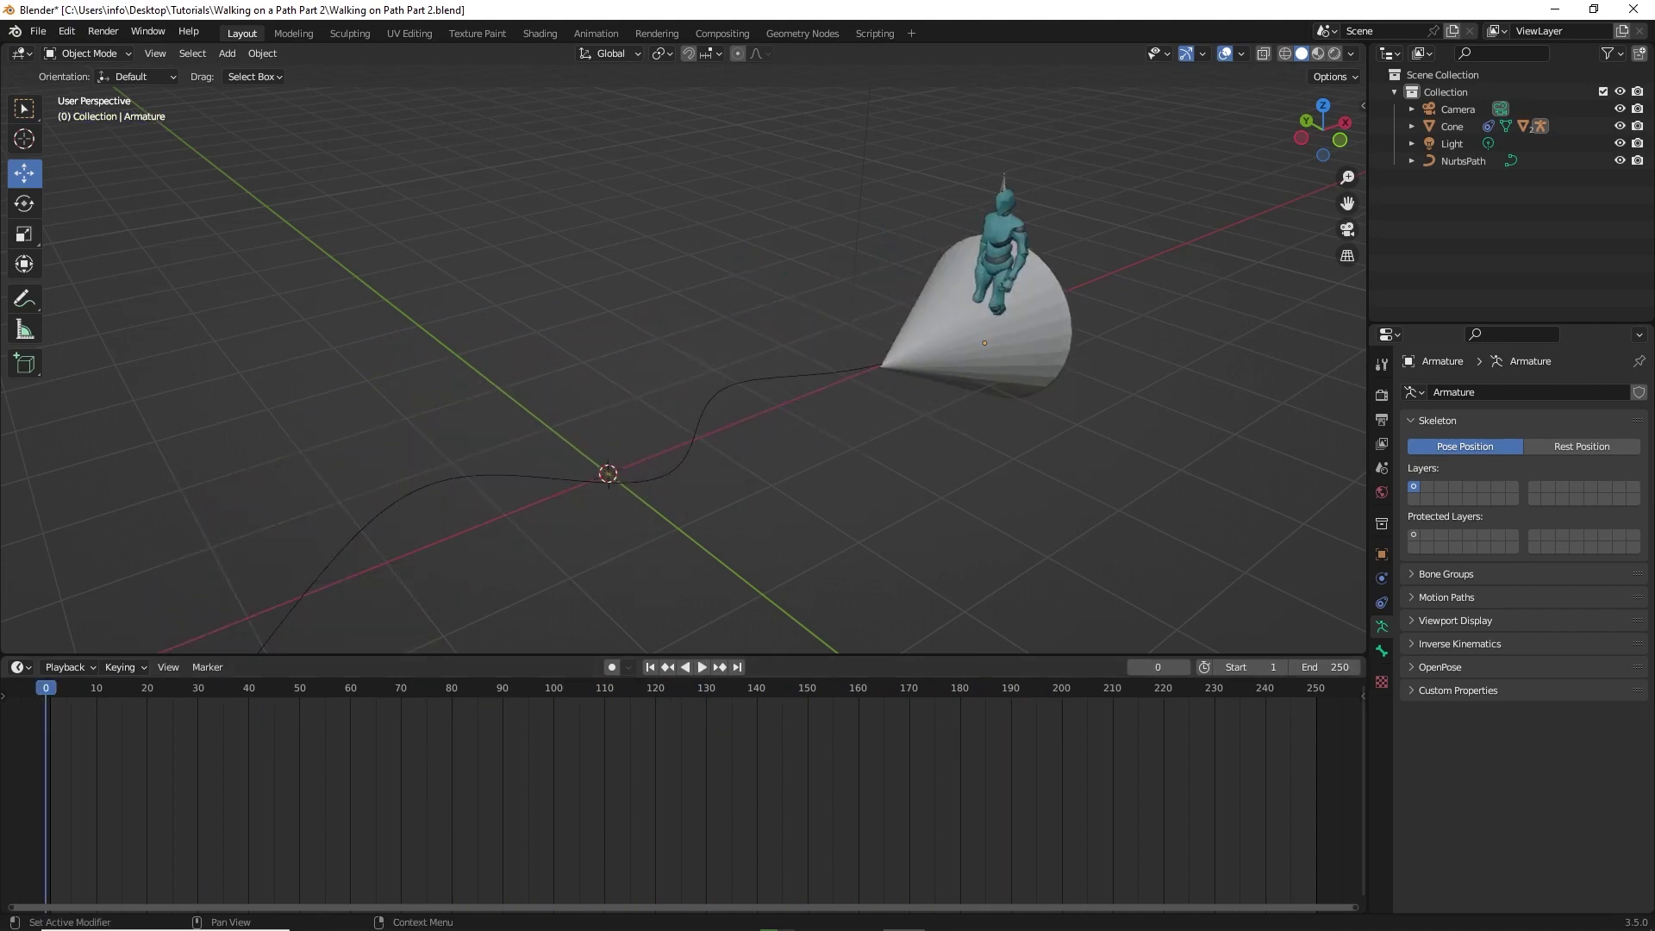
Step: Select the walking character and switch the bottom timeline to the Nonlinear Animation editor
left_click(1003, 184)
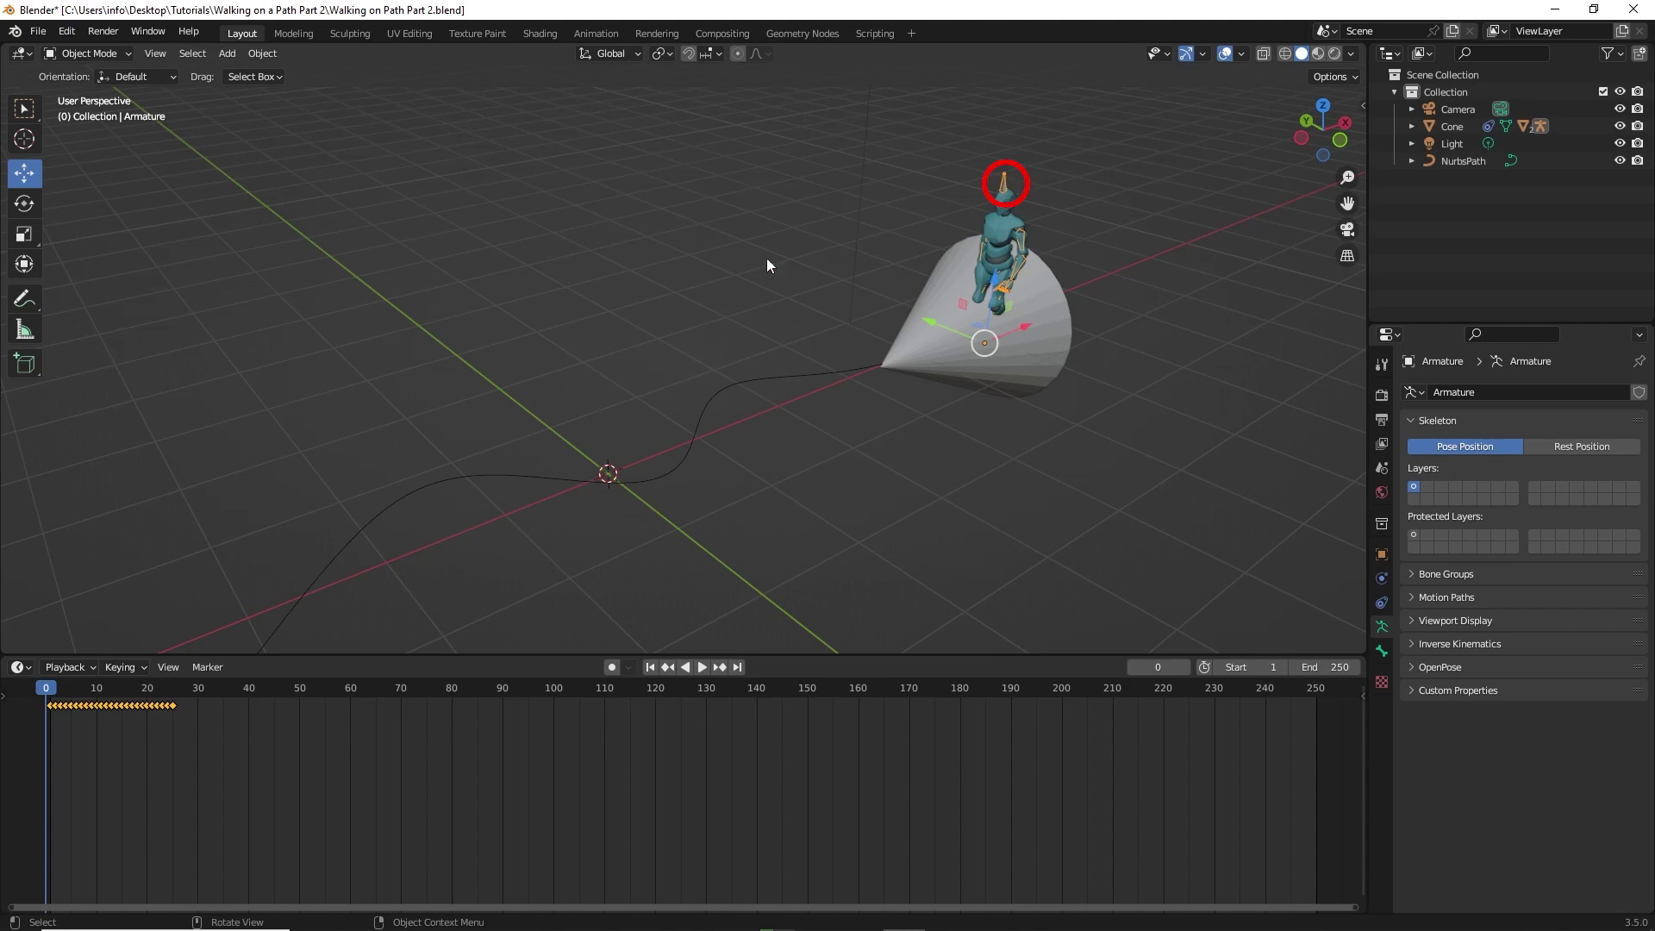
left_click(19, 667)
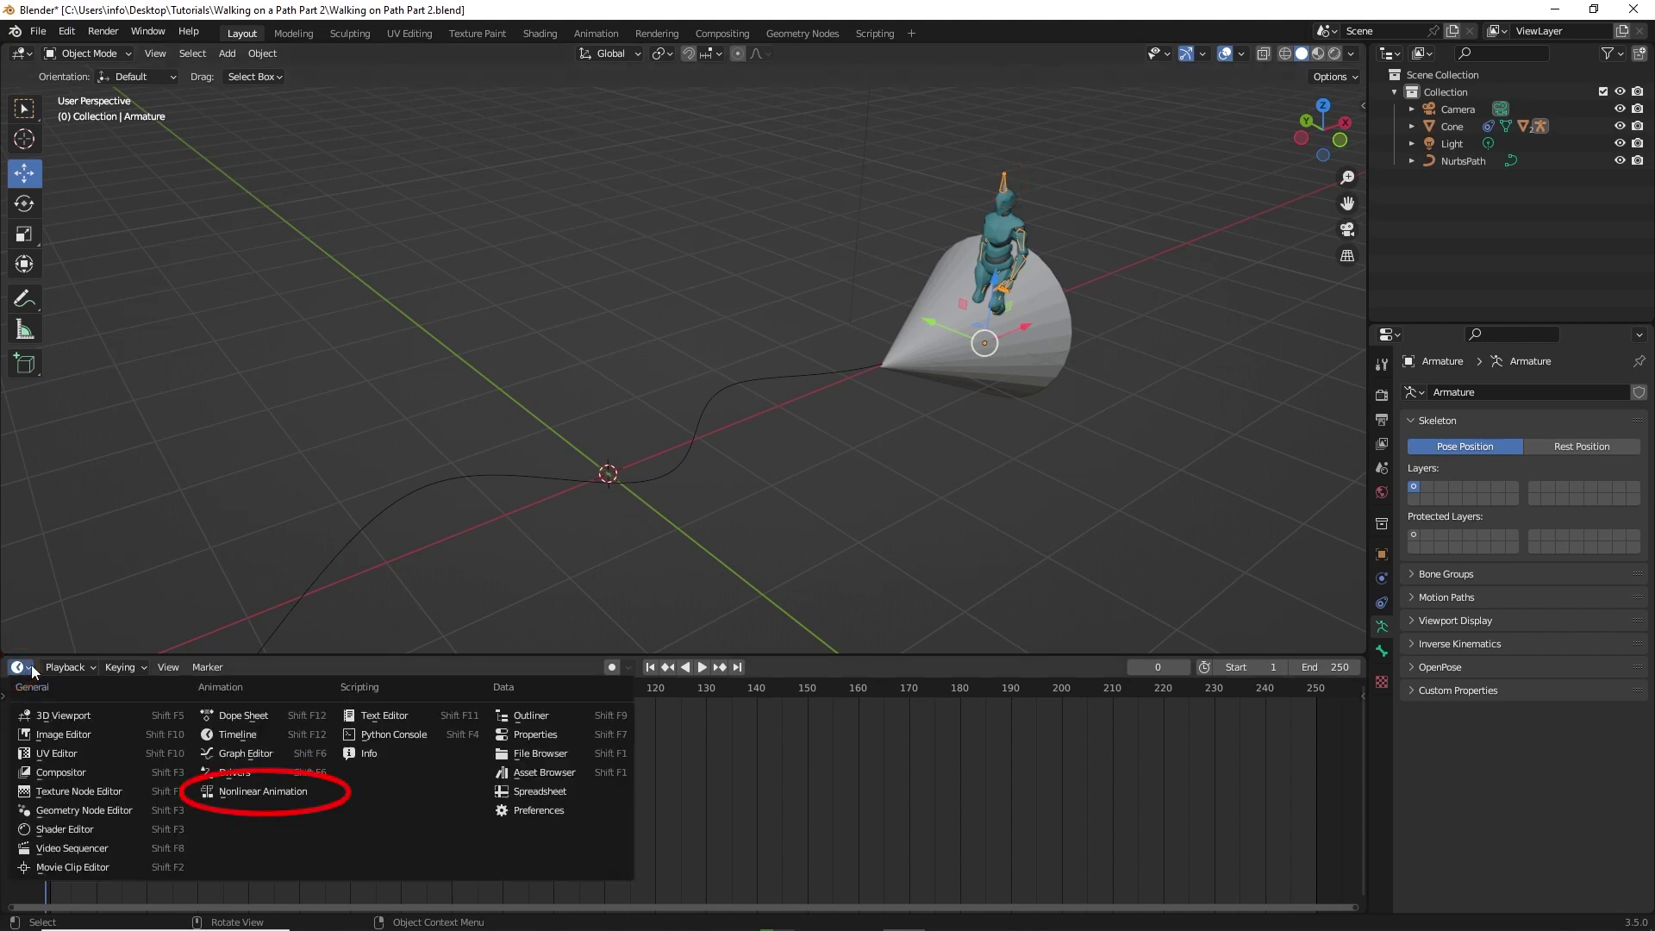
left_click(286, 795)
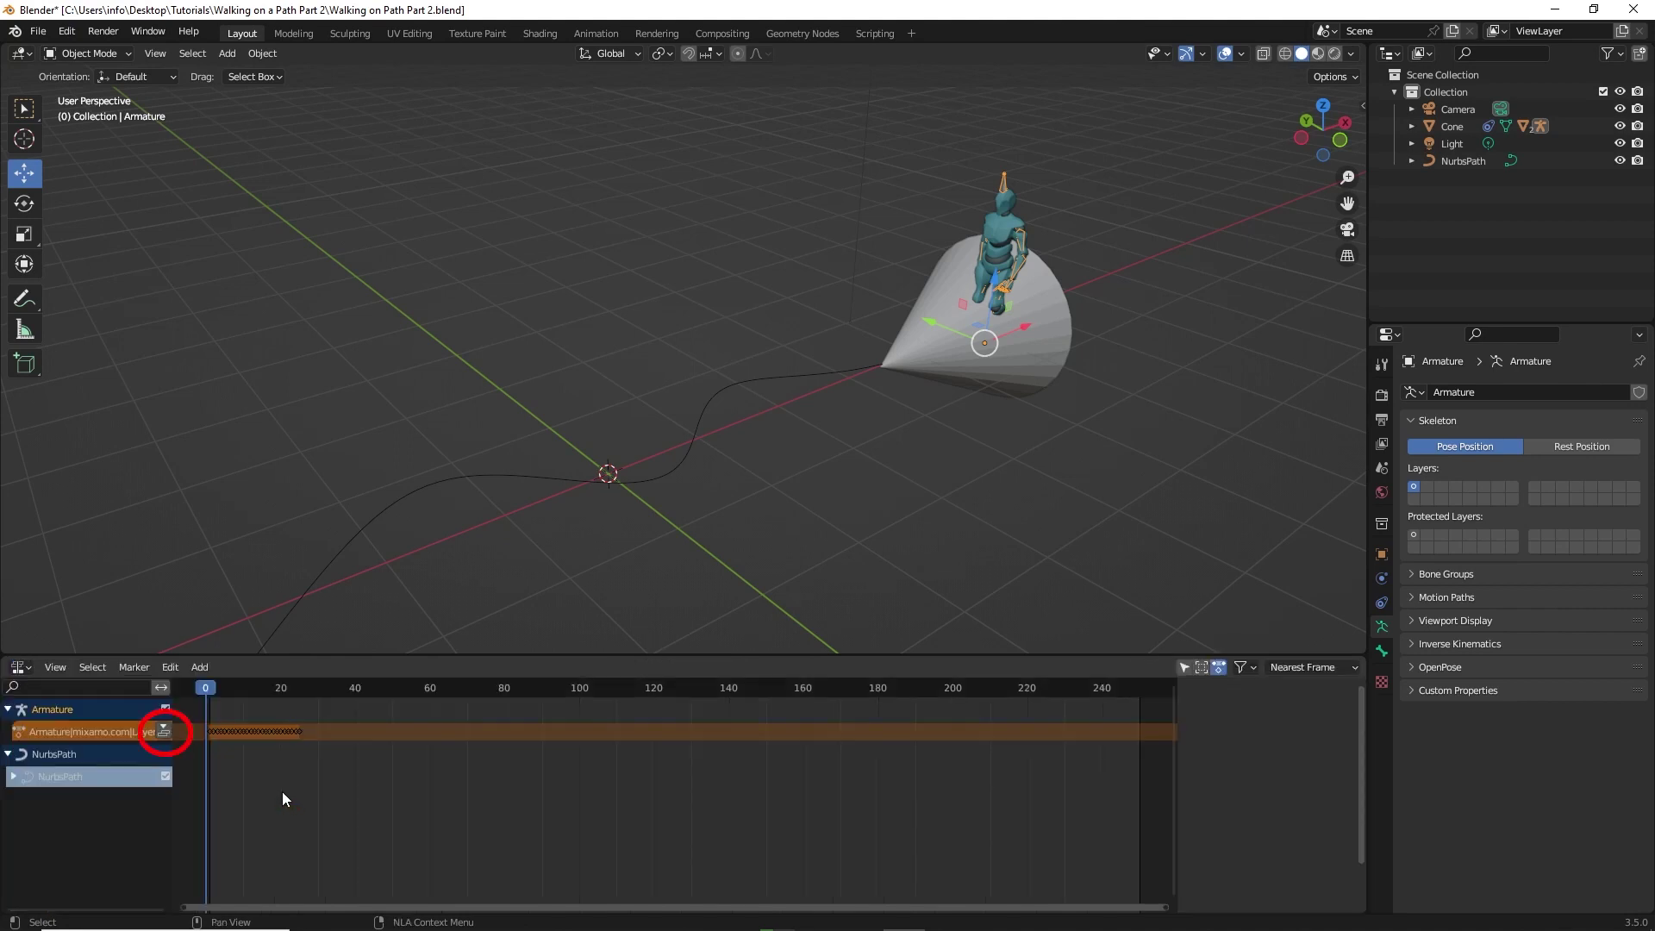
Step: Push the Armature's mixamo action down into an NLA strip and set its End frame to 250
left_click(164, 731)
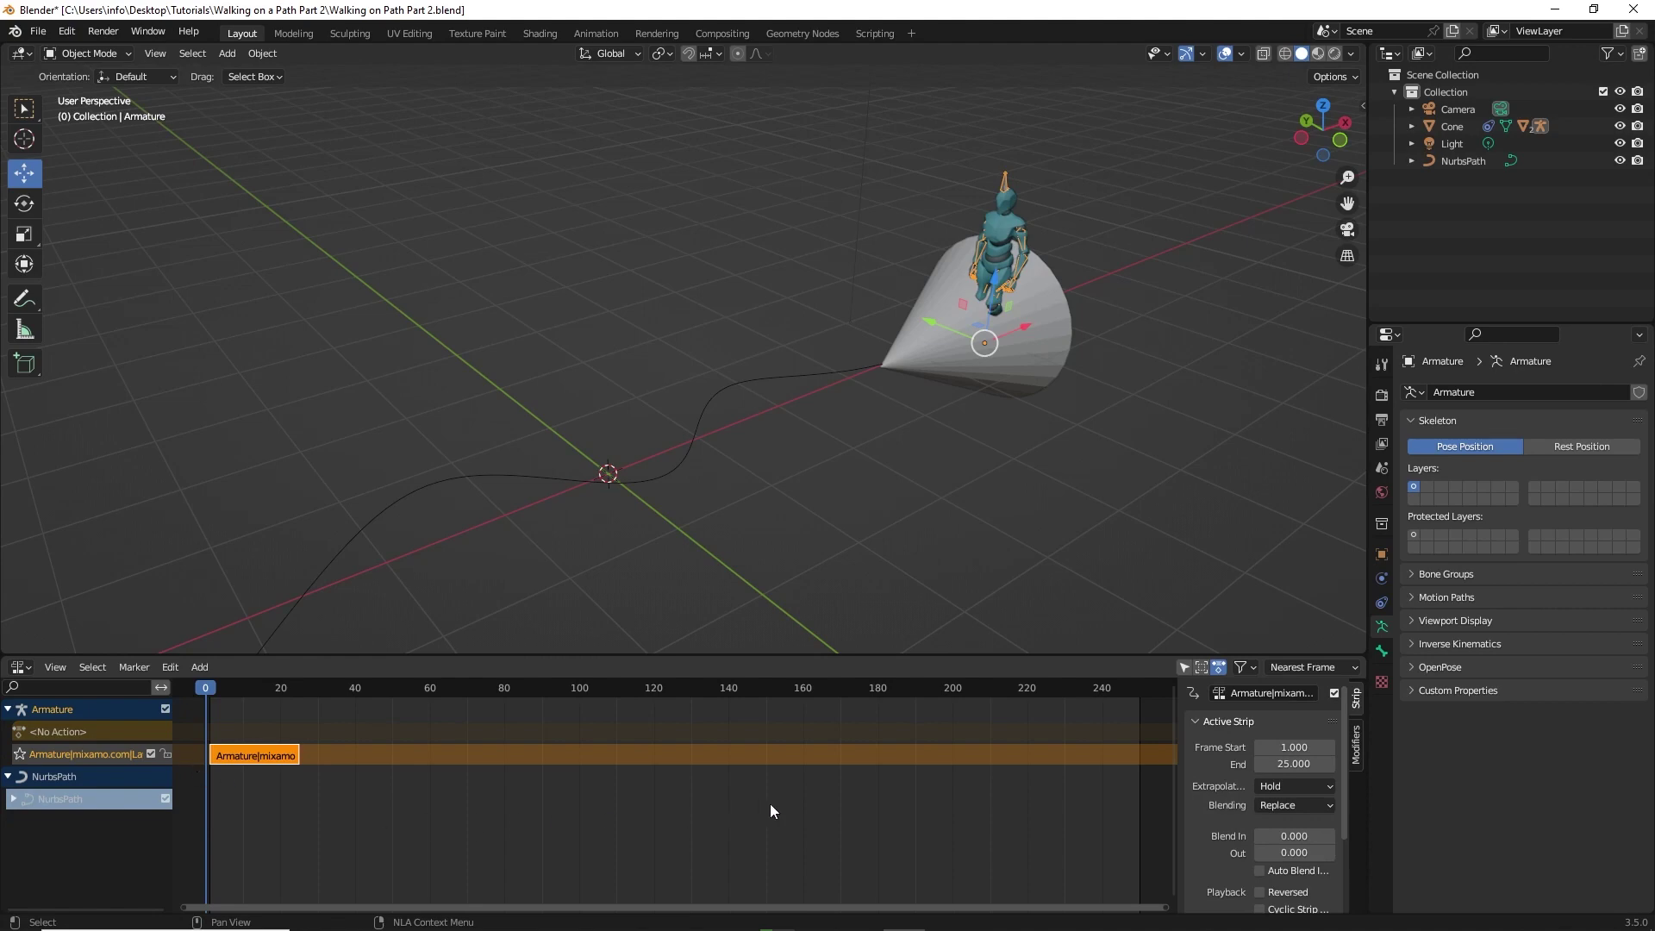
left_click(1302, 766)
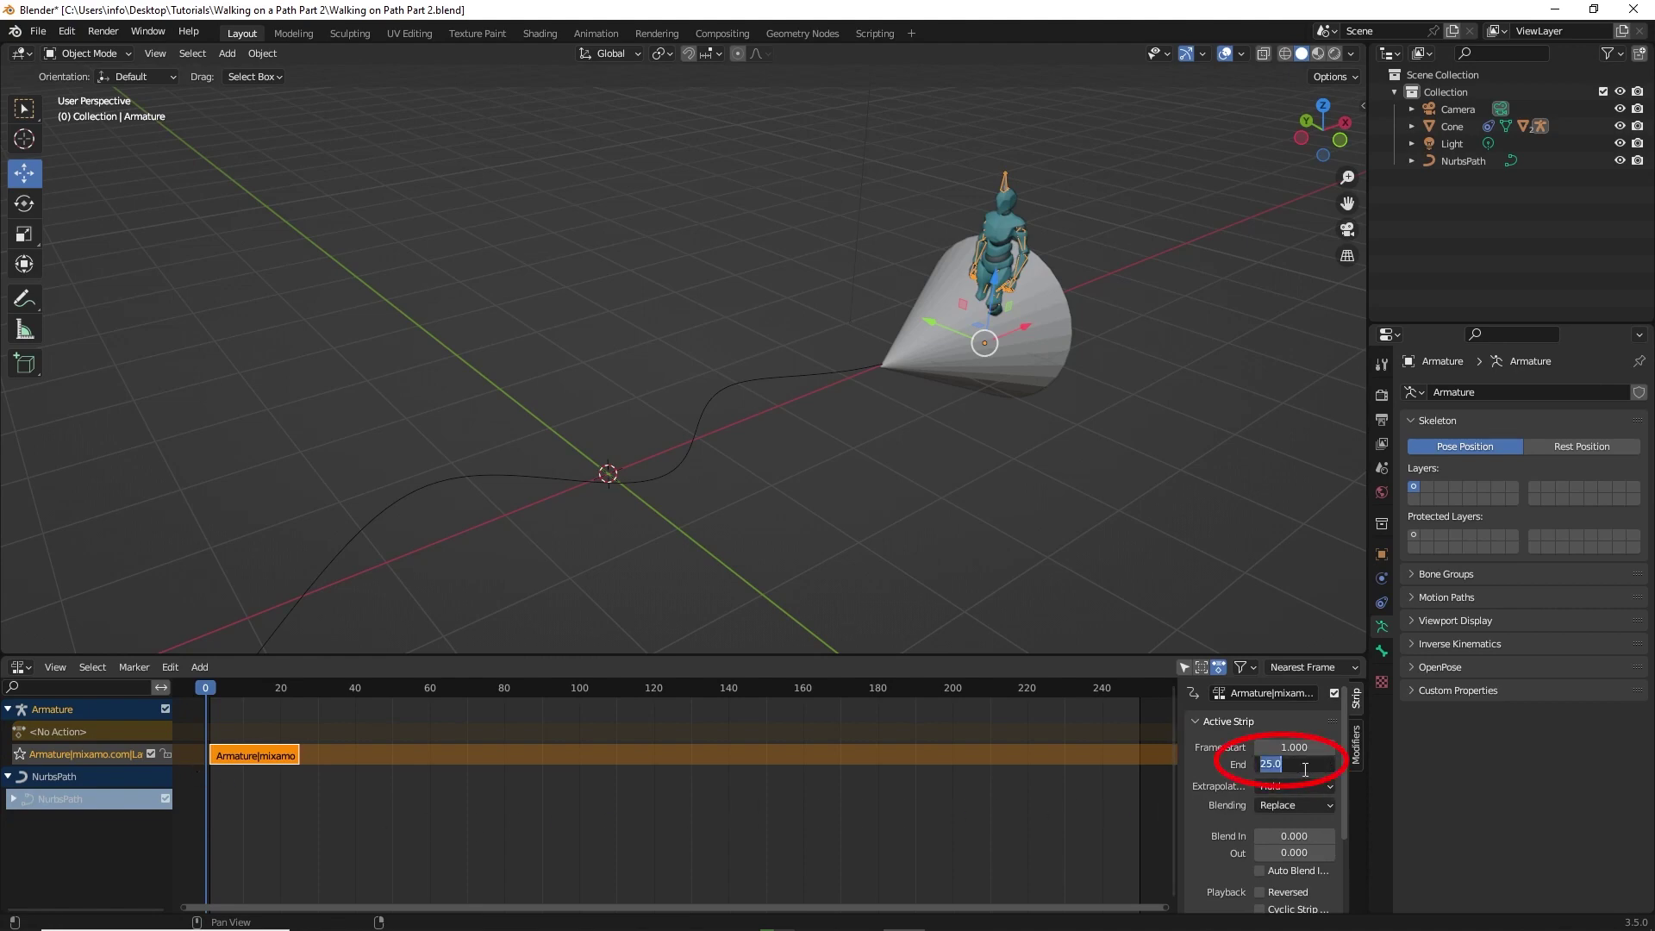
type("250")
key("Return")
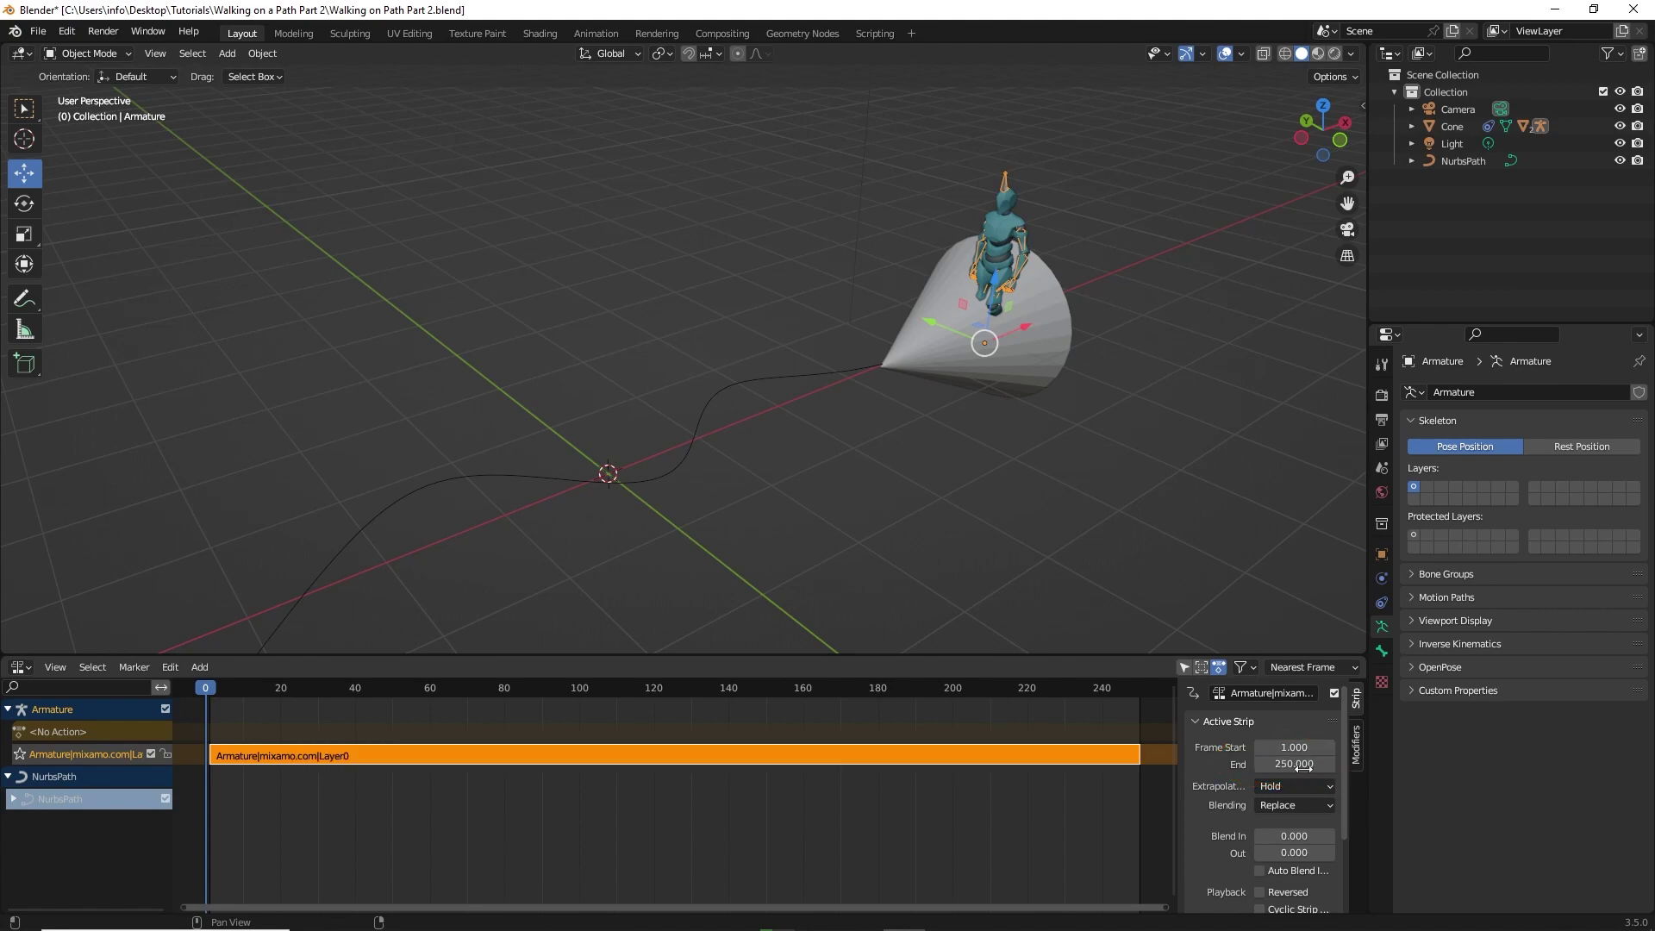
Step: Expand Cone and Armature in the Outliner and select the Armature with its Alpha_Joints and Alpha_Surface meshes
left_click(1411, 126)
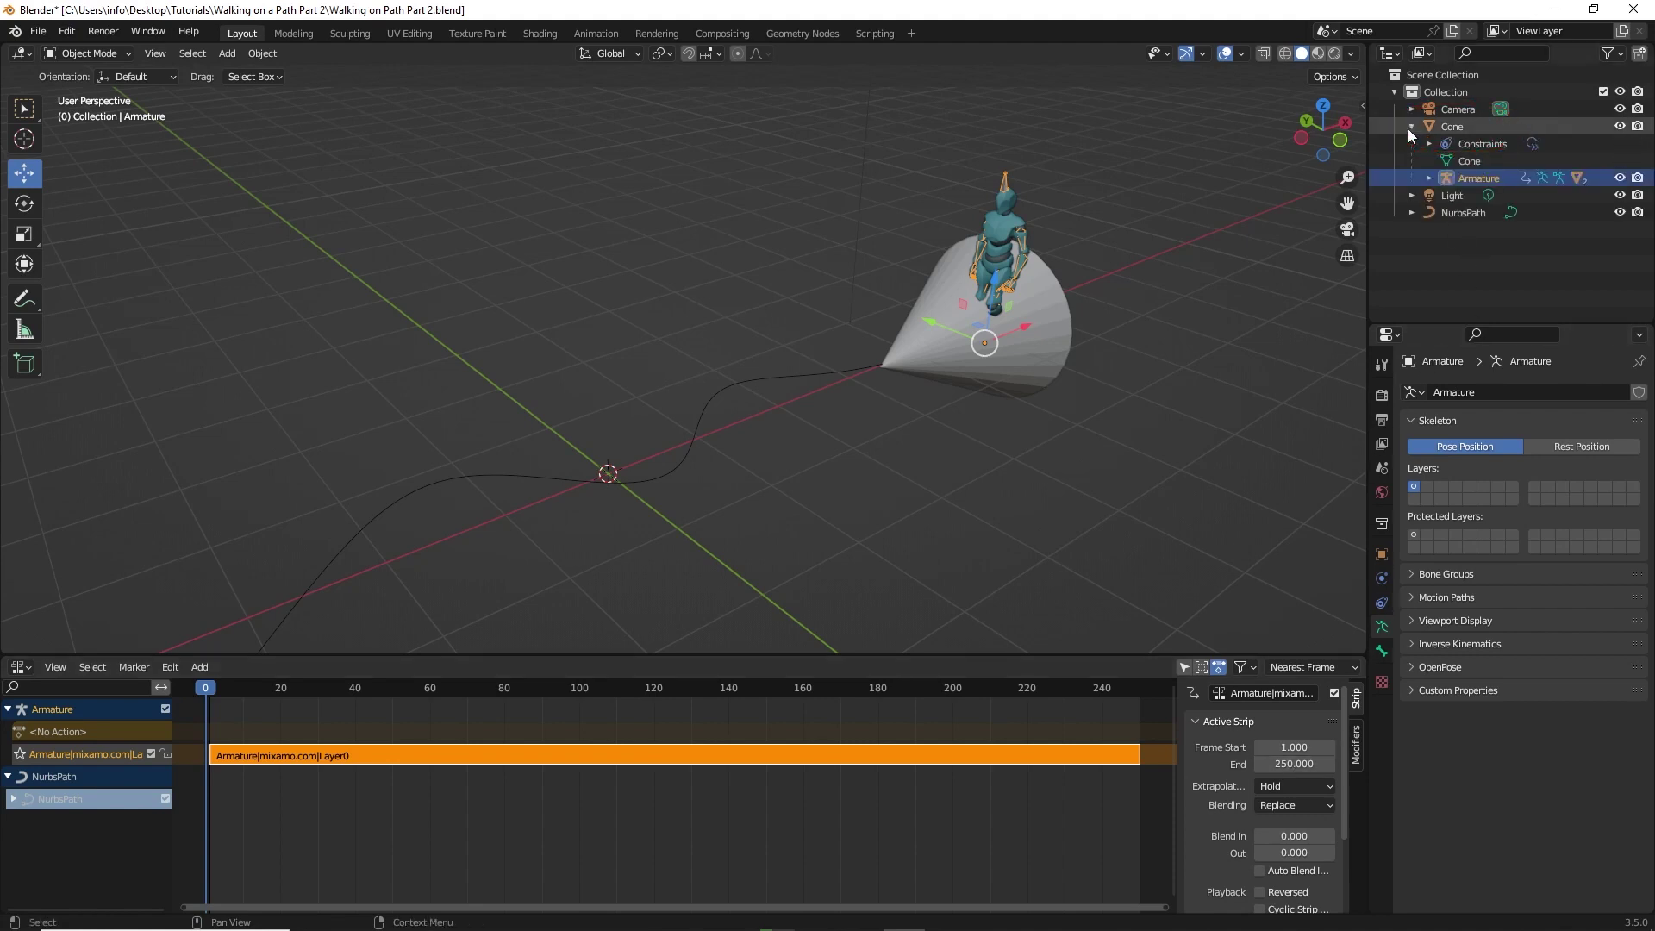
left_click(1429, 179)
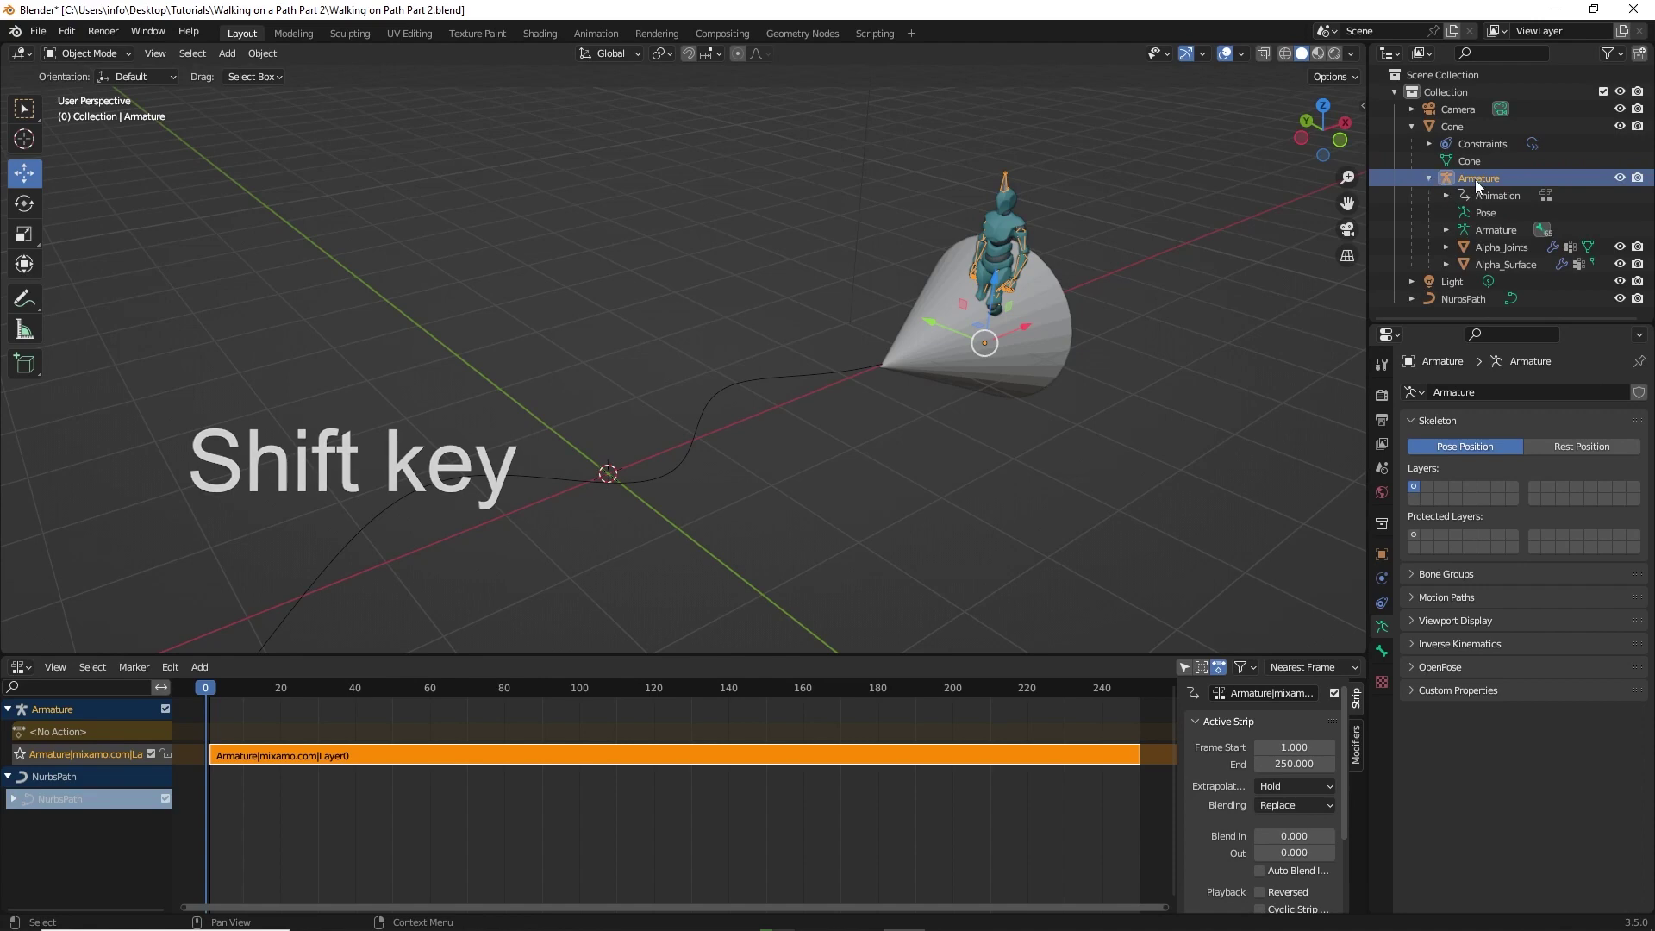
left_click(1488, 259, "shift")
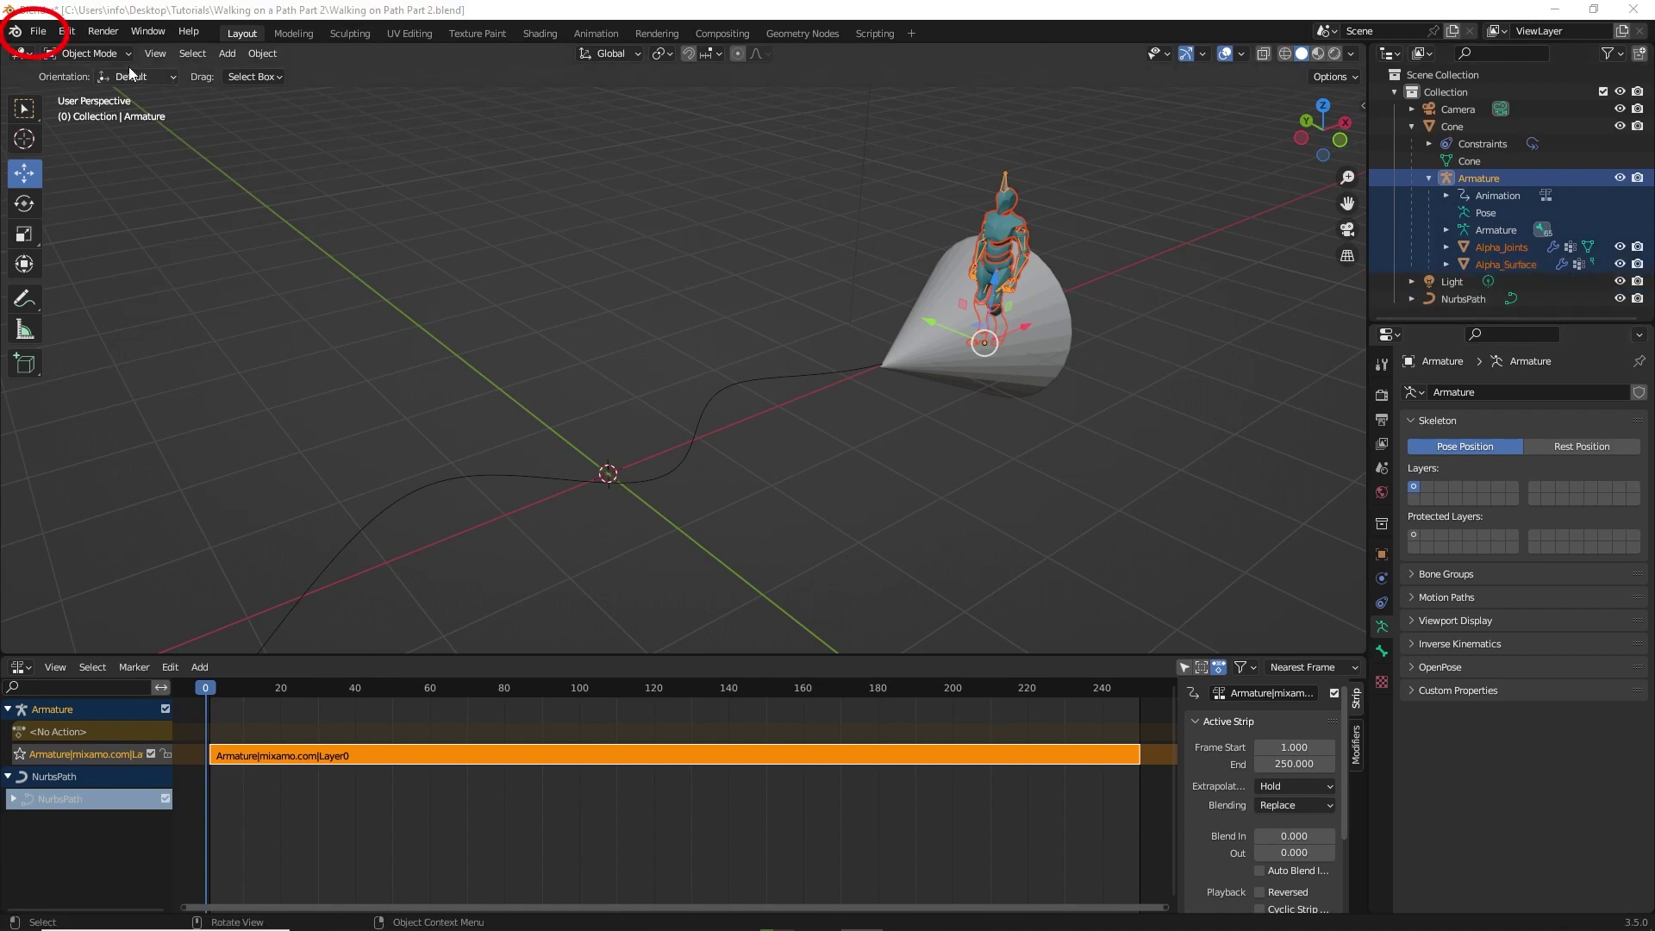
Step: Start an FBX (.fbx) export from the File > Export menu
left_click(43, 33)
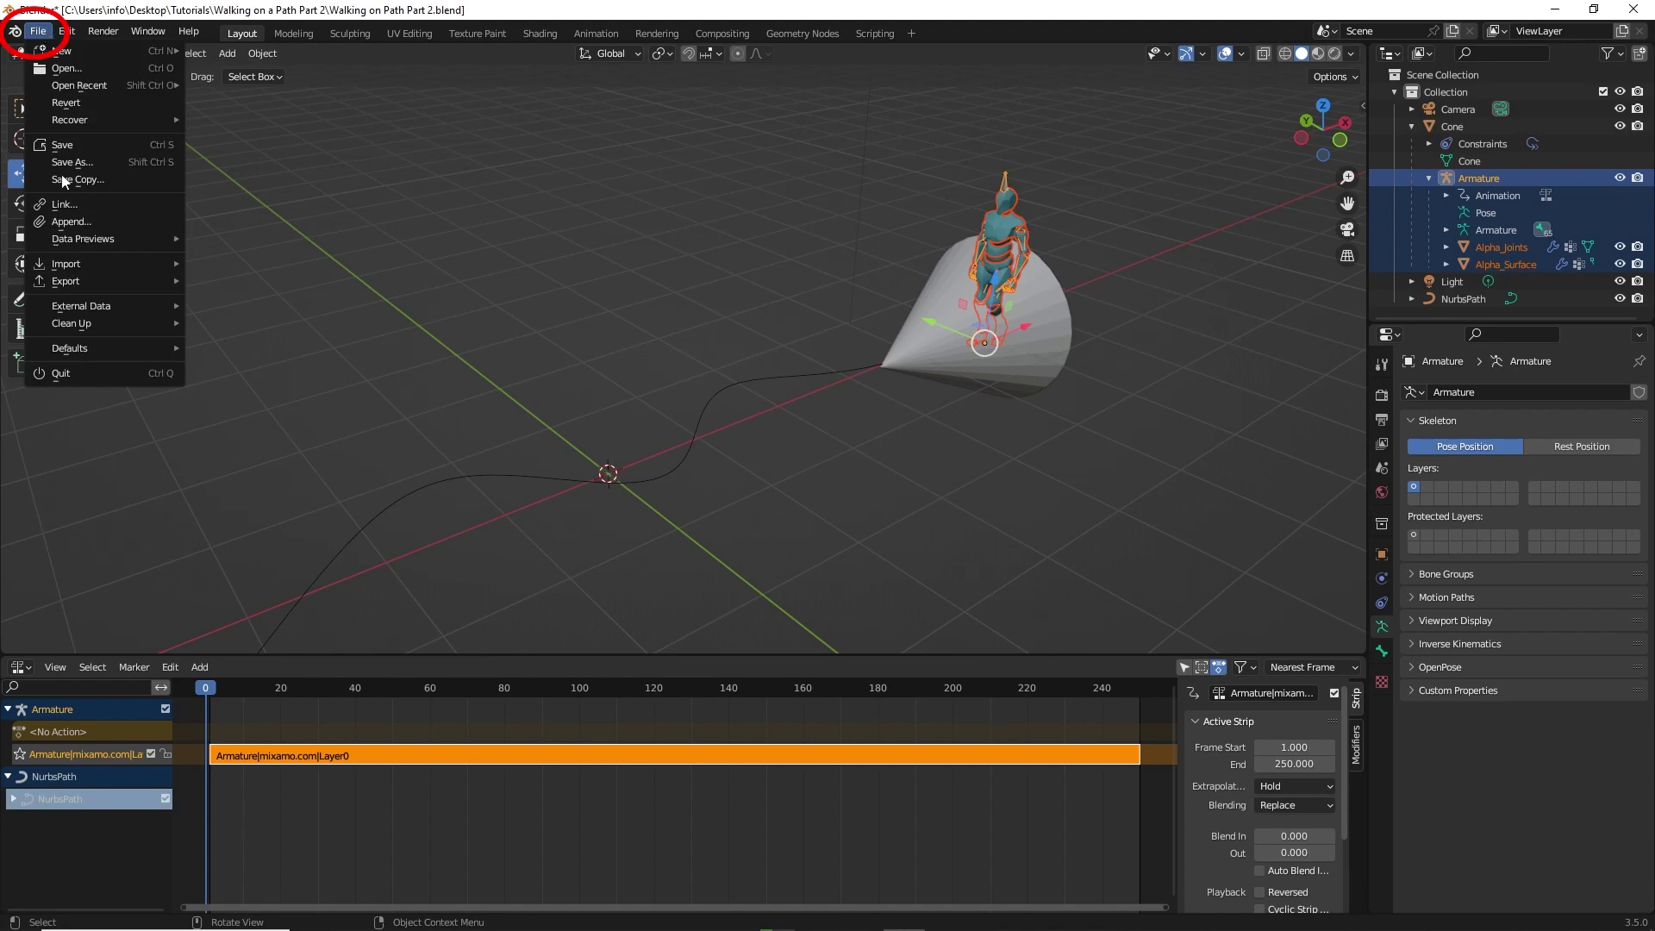
mouse_move(88, 280)
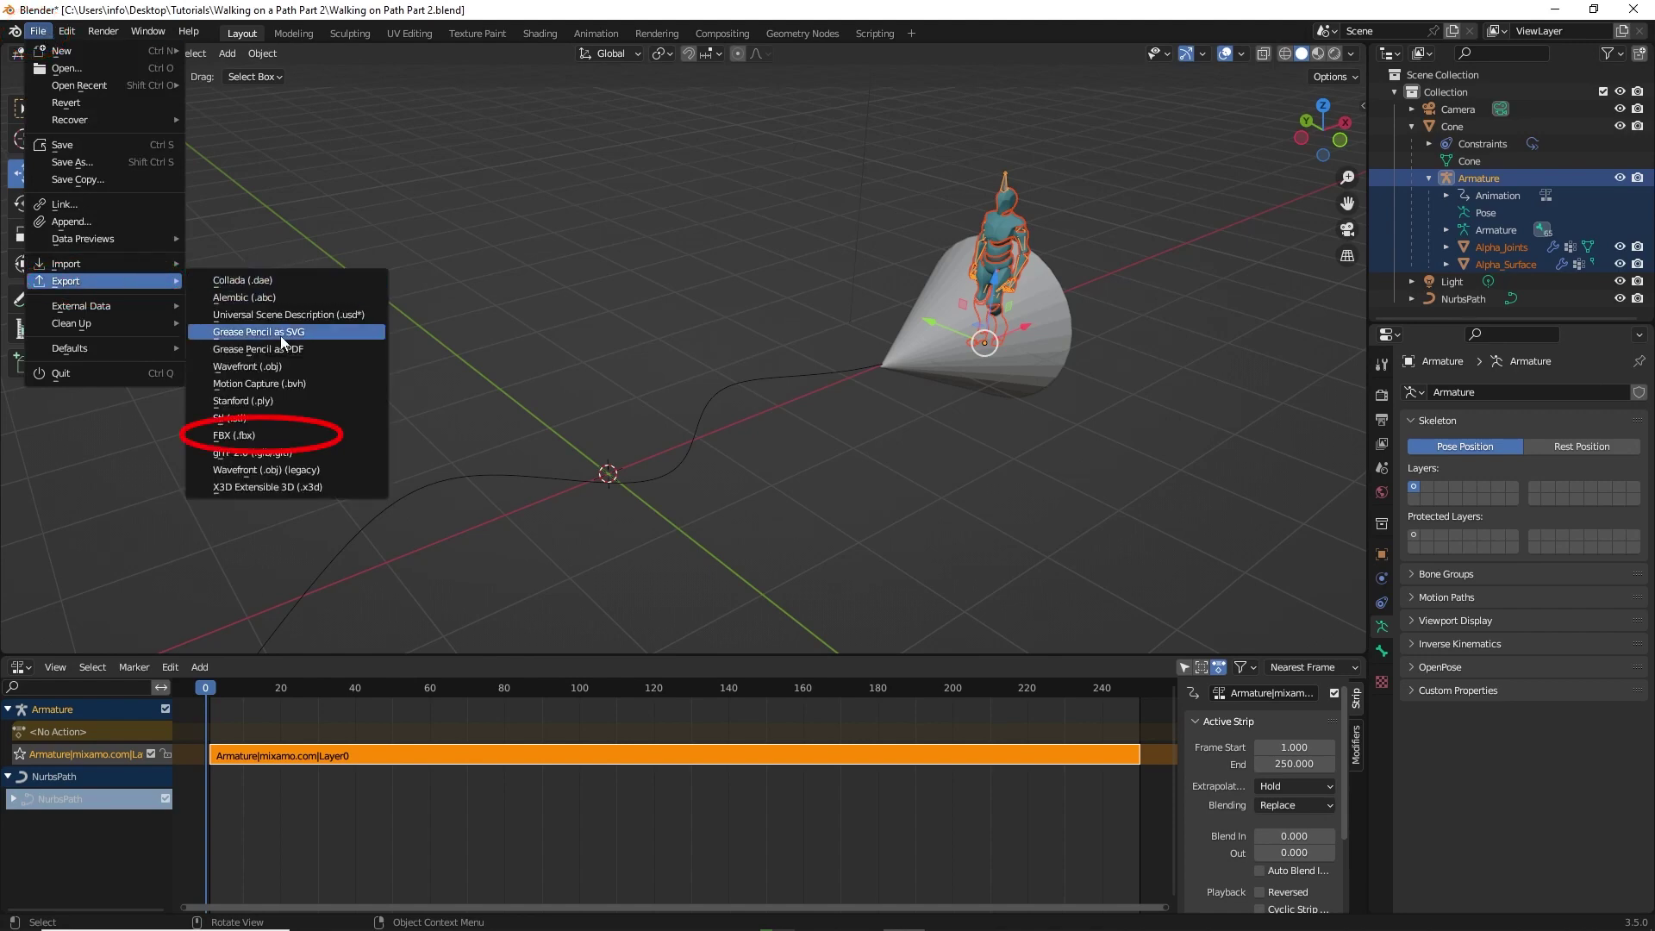
left_click(281, 435)
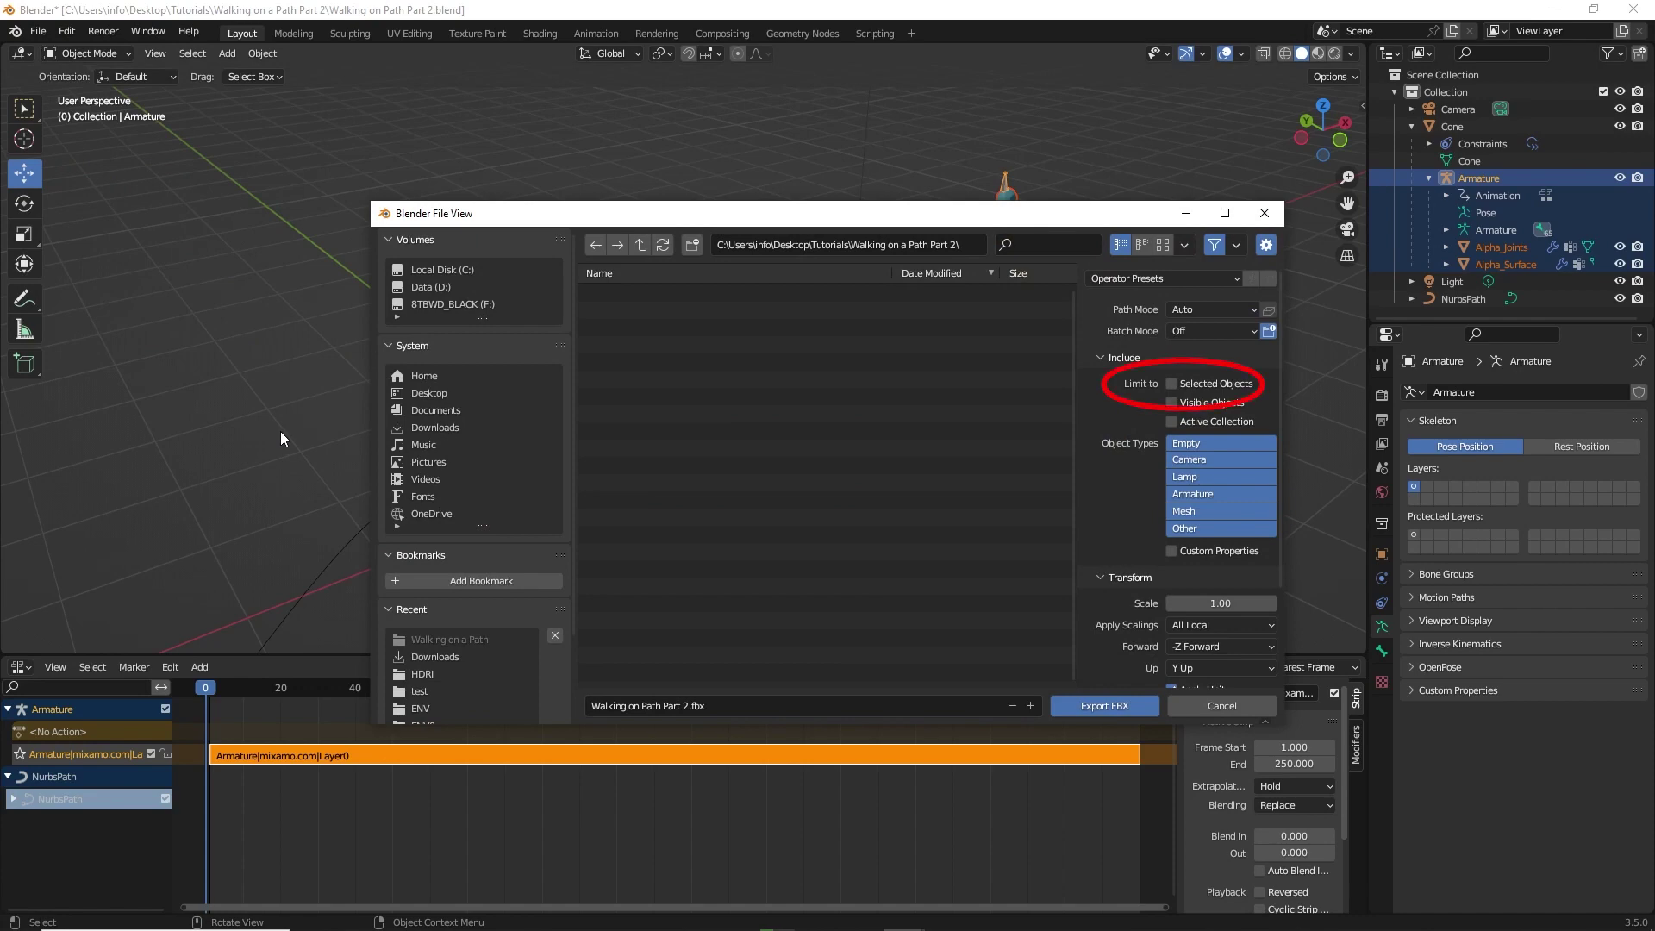
Step: Export only the selected Armature and Mesh objects as Walking on Path Part 2.fbx
left_click(1172, 384)
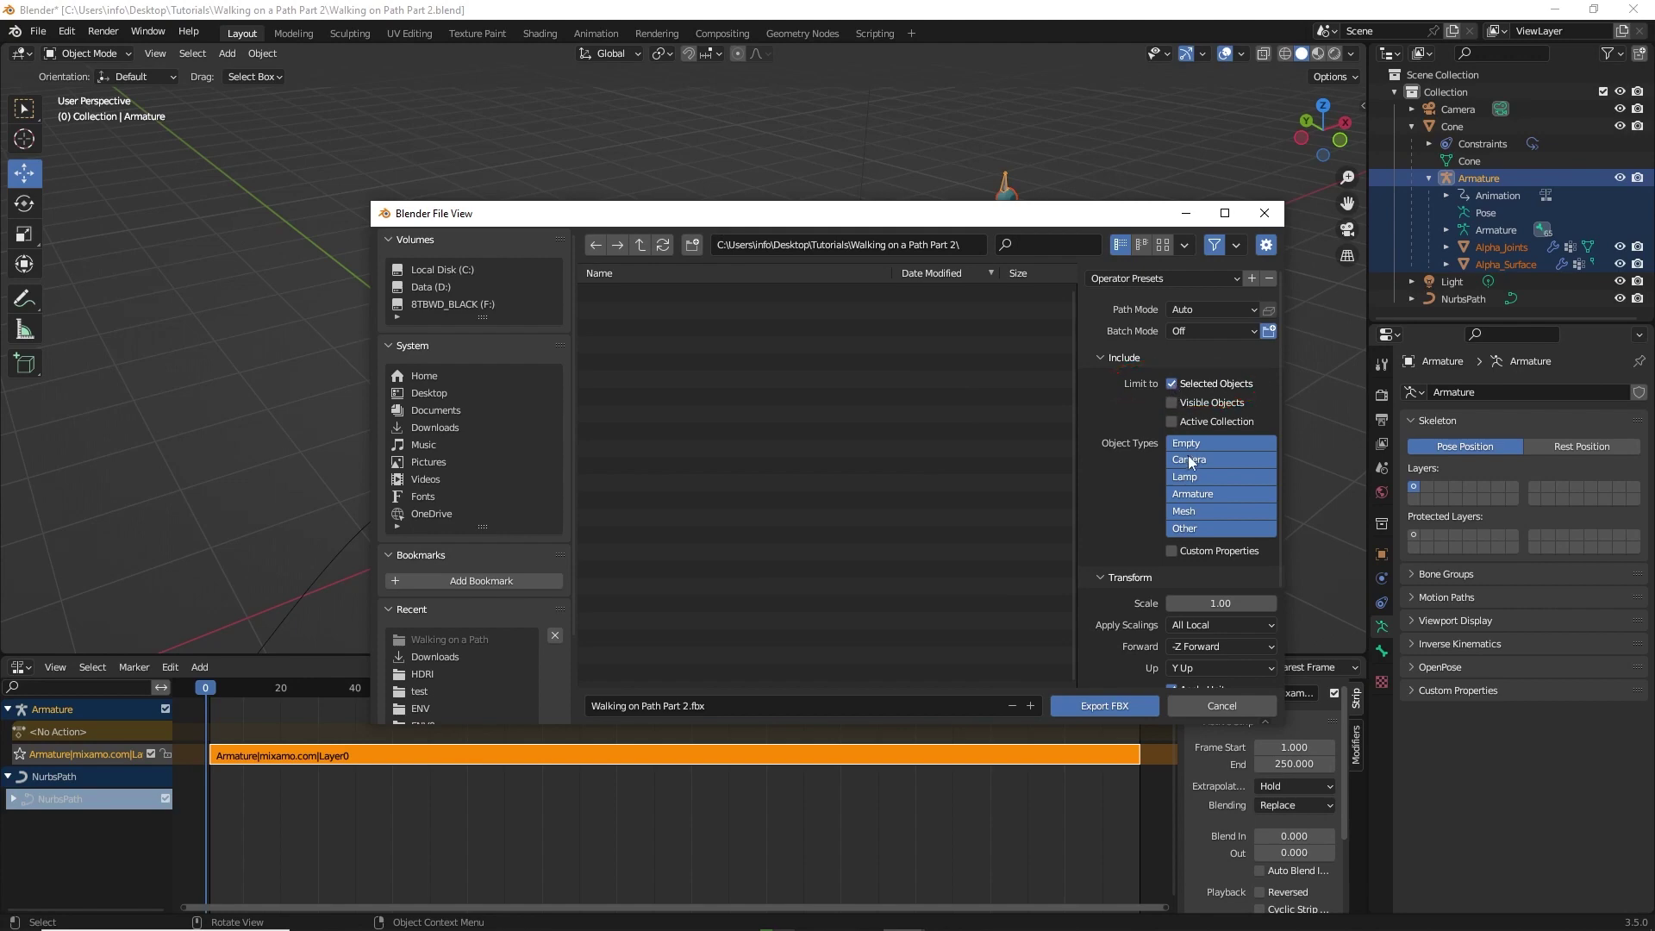
left_click(1193, 493)
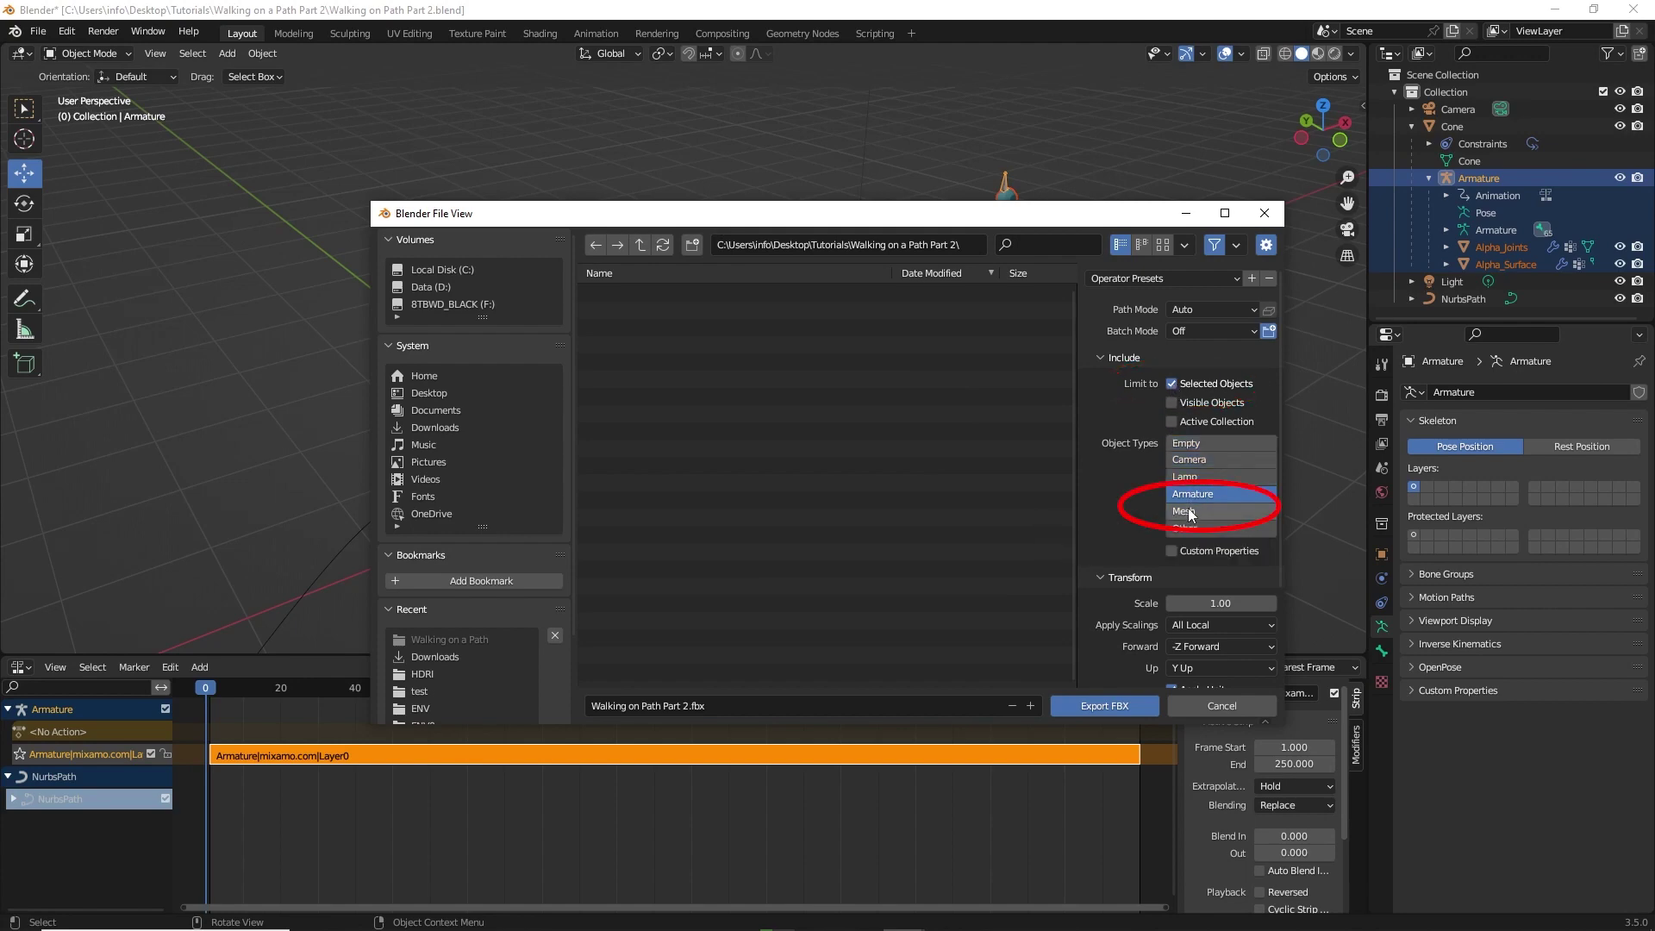
left_click(1189, 511, "shift")
scroll(1105, 500, "down", 3)
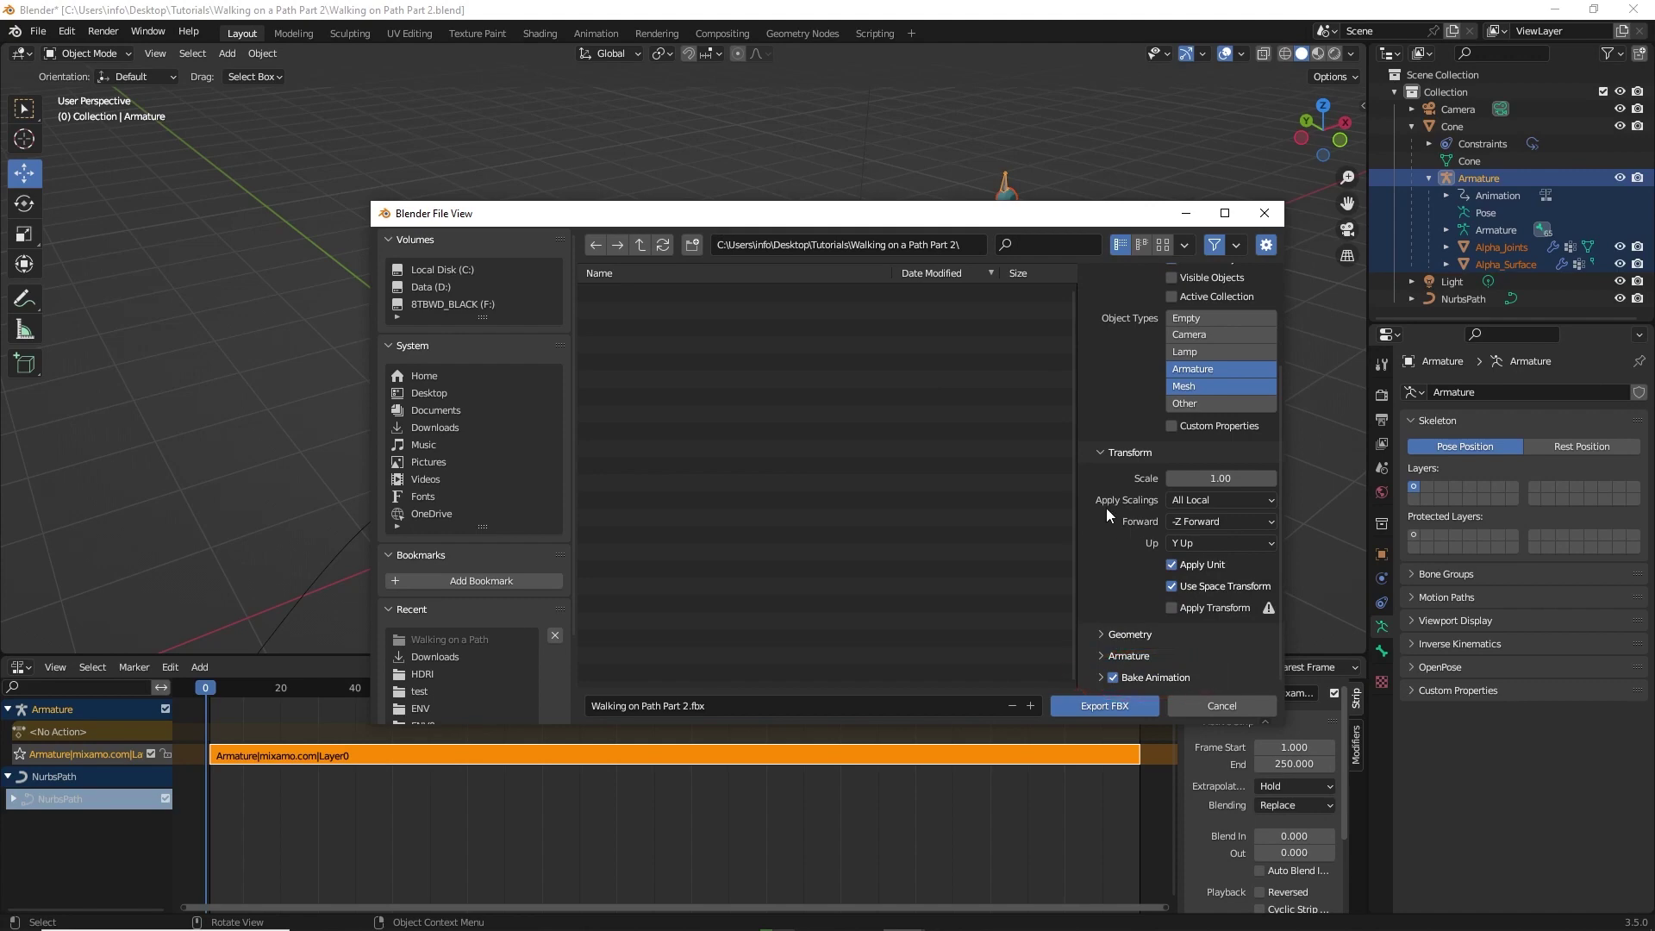
left_click(1126, 707)
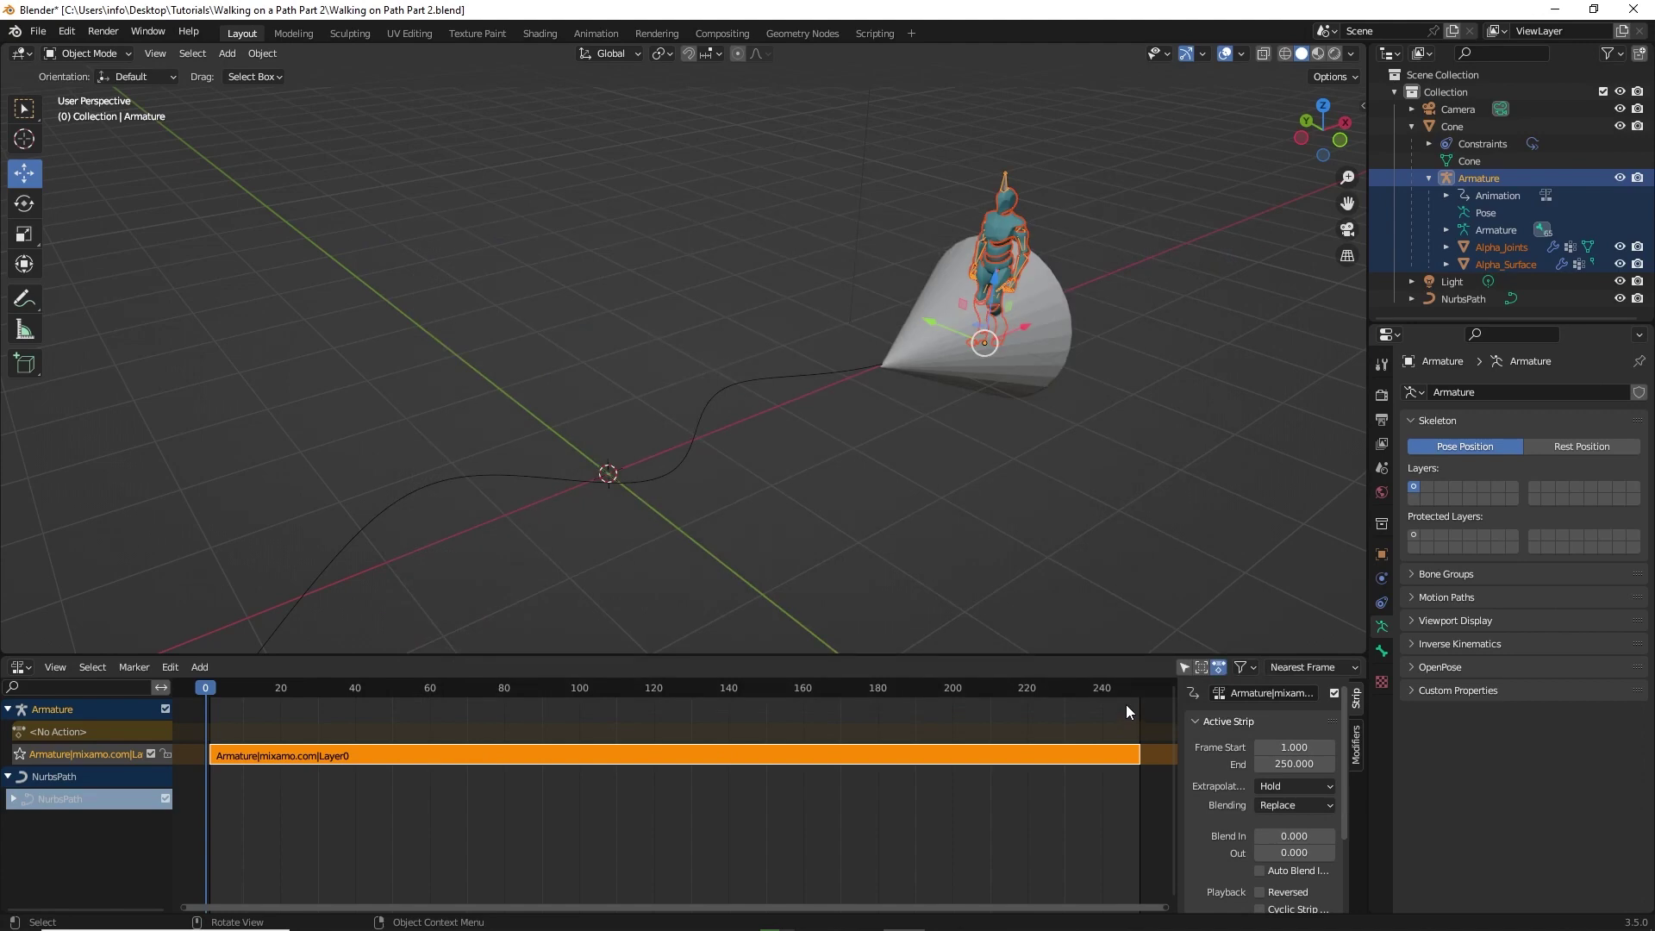
left_click(38, 31)
Step: Start a new General scene without saving the old file and delete the default cube
mouse_move(56, 51)
left_click(207, 50)
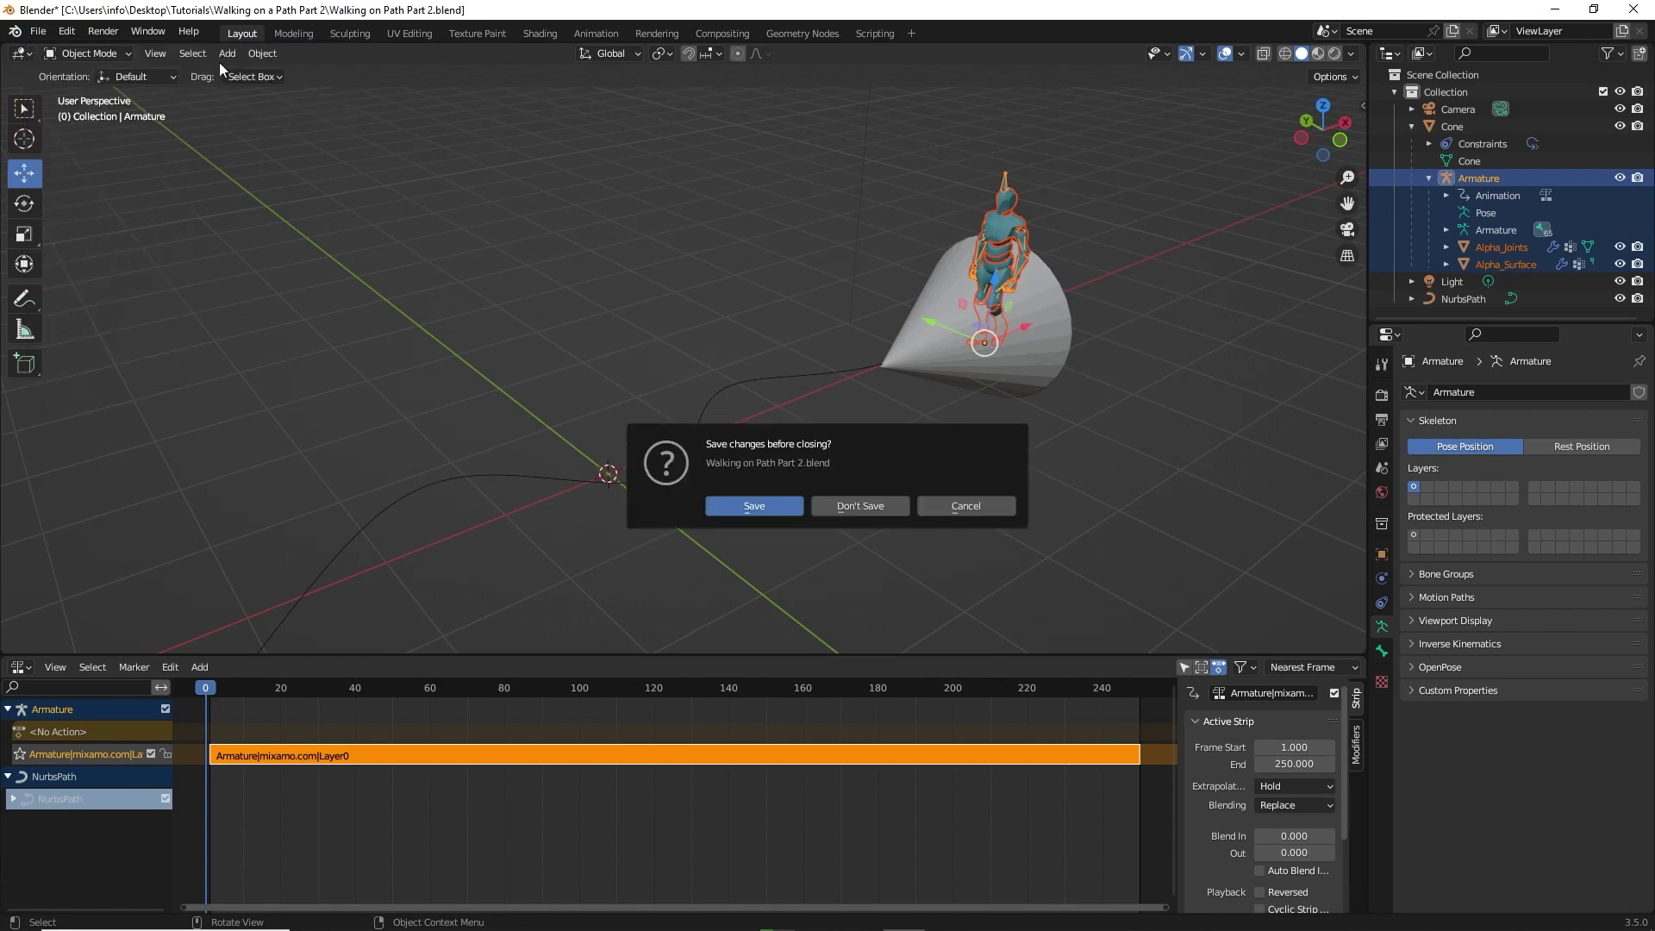
left_click(876, 507)
key("Delete")
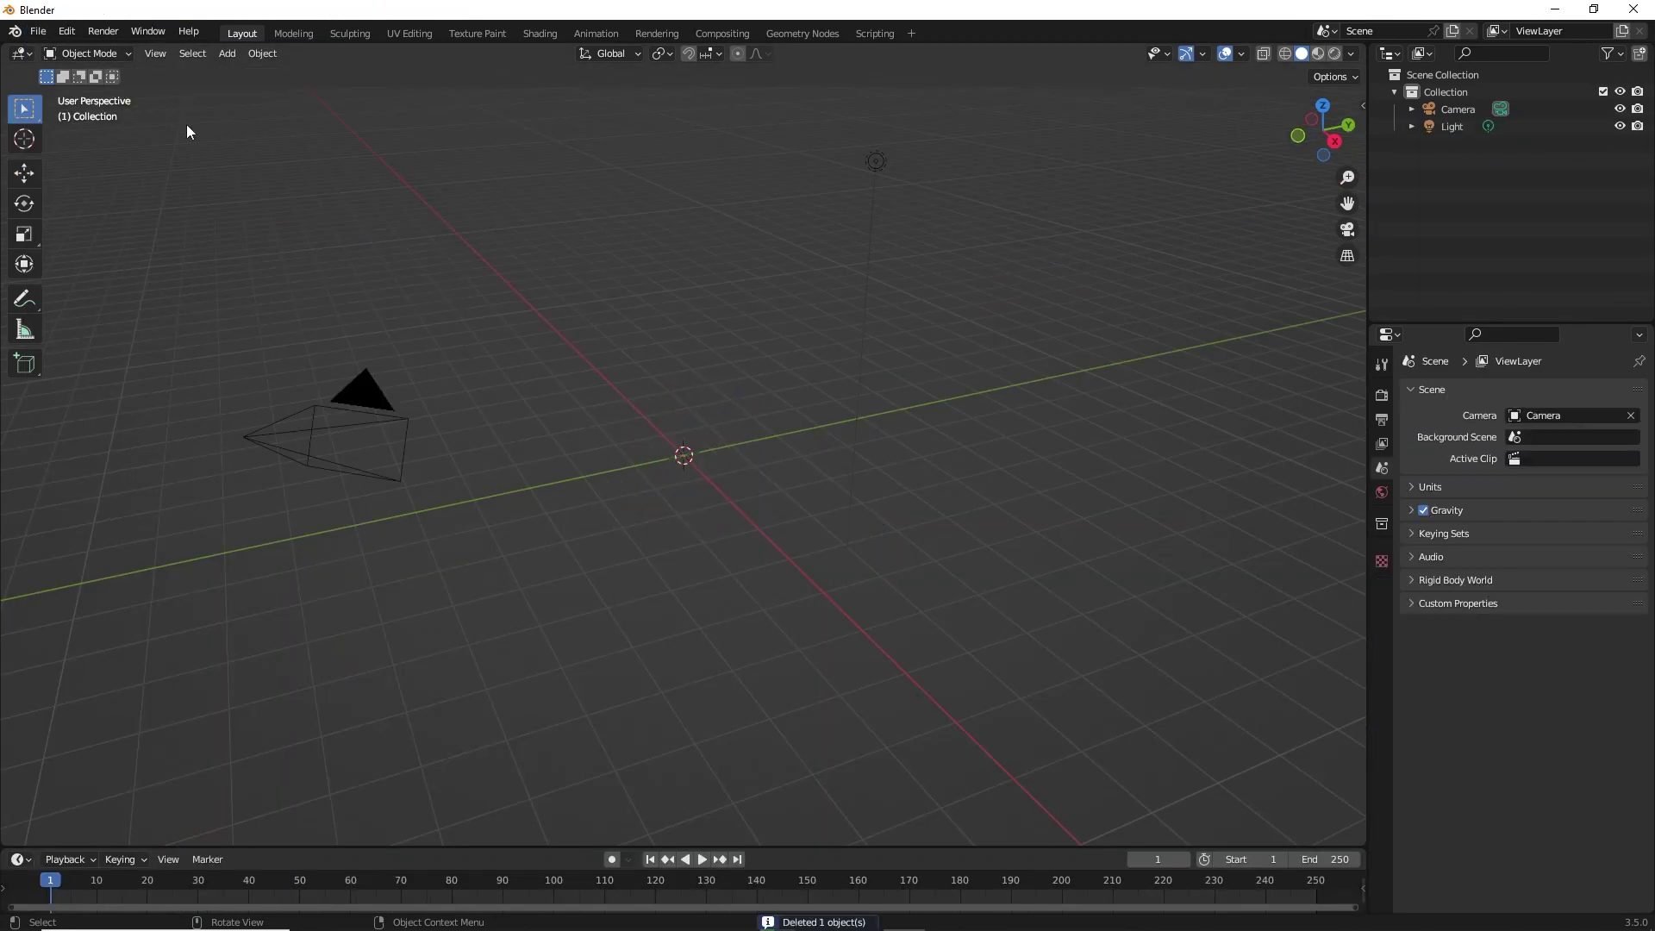
Step: Import the exported Walking on Path Part 2 FBX character into the new scene
left_click(46, 35)
mouse_move(116, 260)
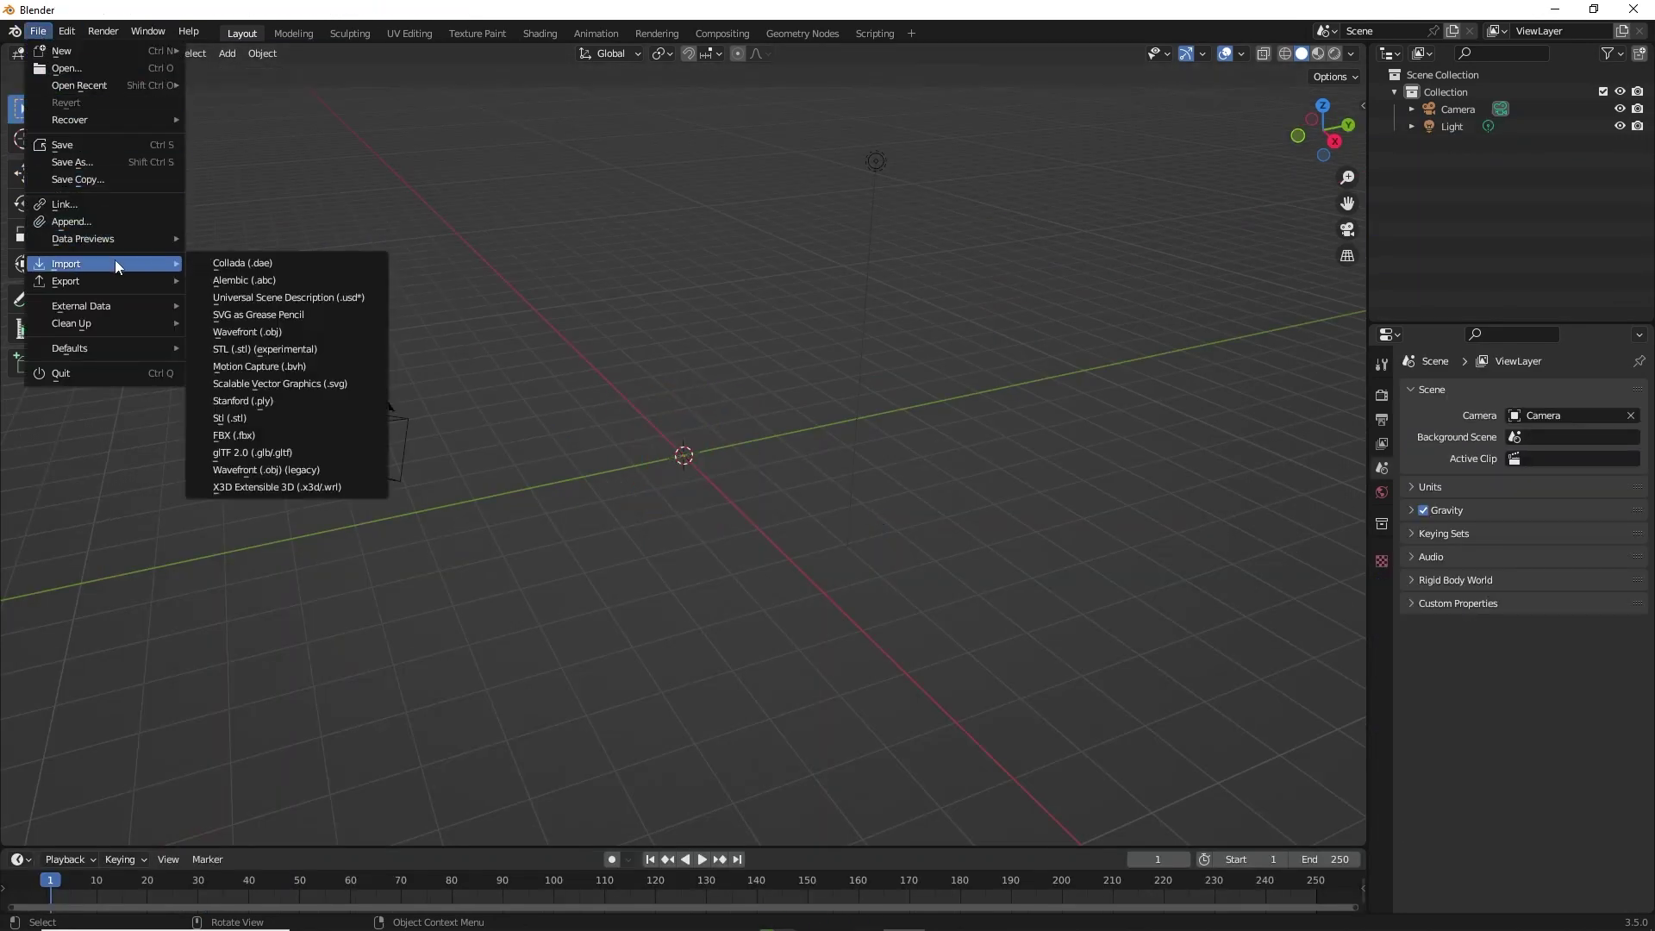
left_click(309, 432)
left_click(1112, 705)
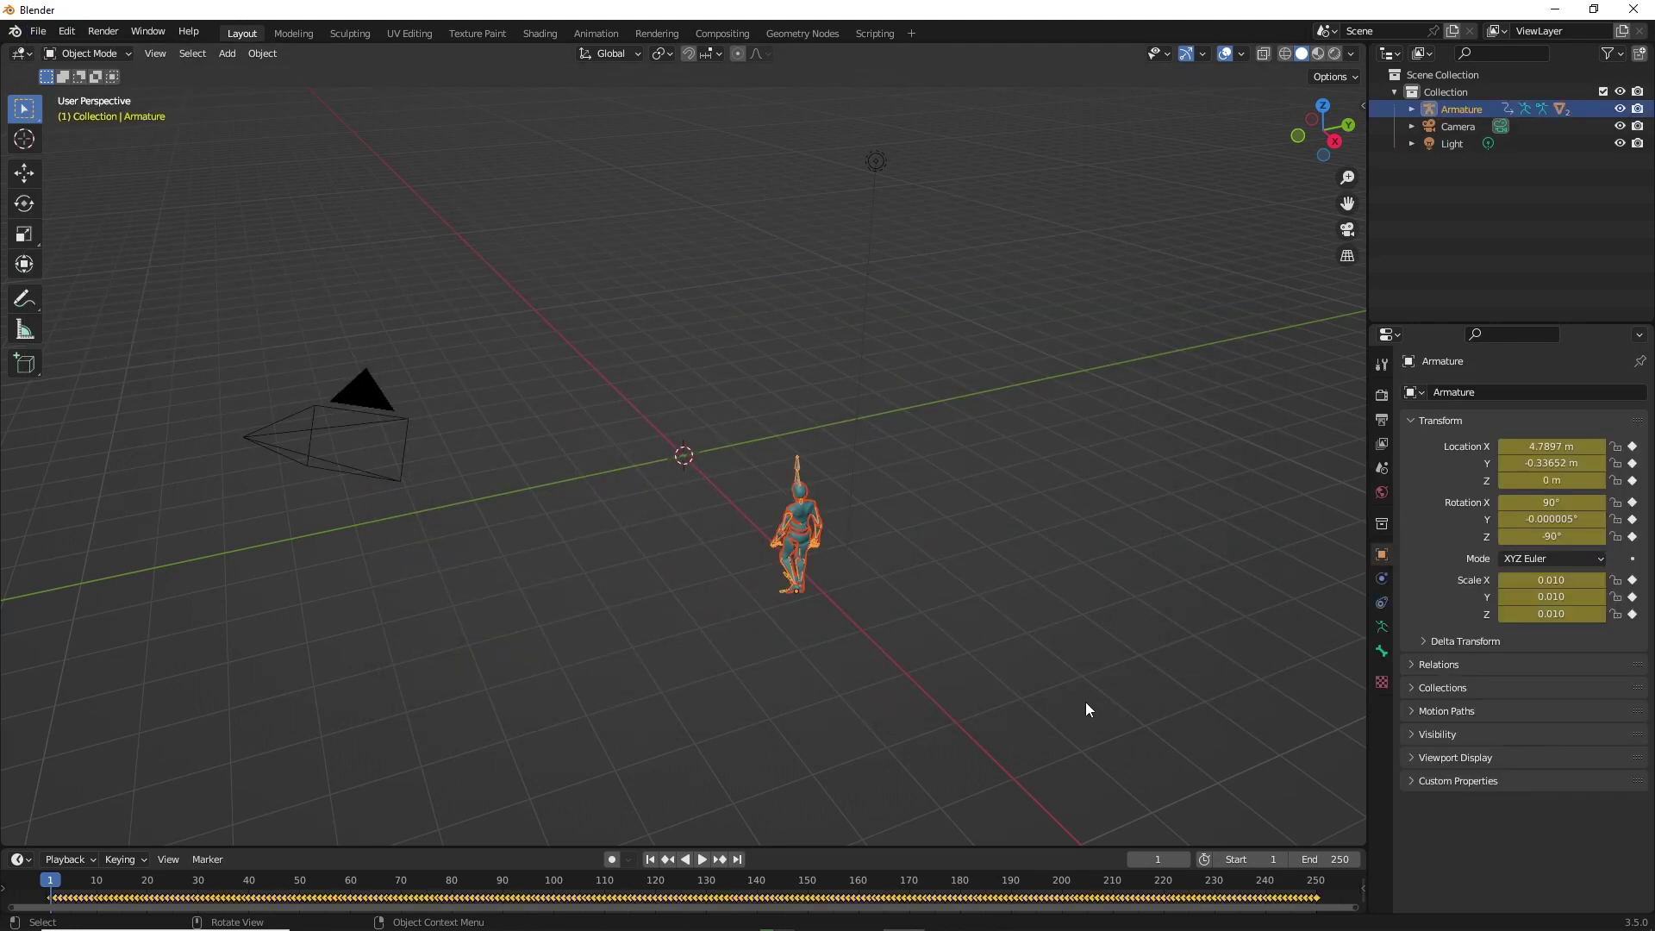
Step: Enlarge the timeline, play and pause the imported walk, then return to frame 1
left_click_drag(928, 847, 930, 726)
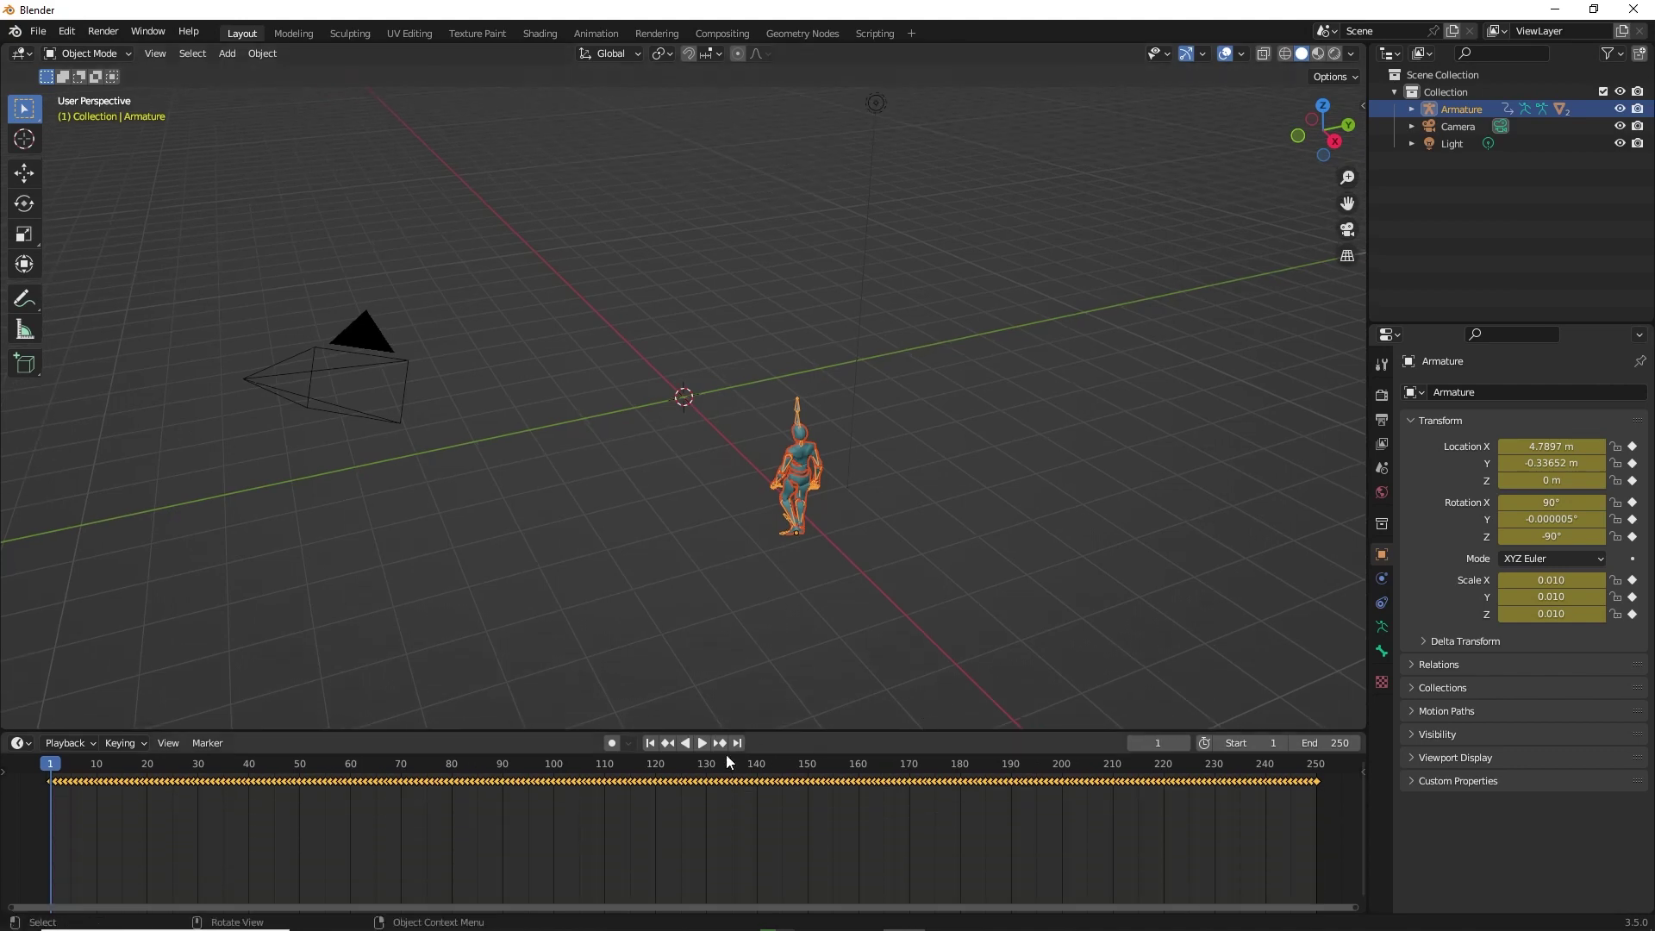
left_click(700, 747)
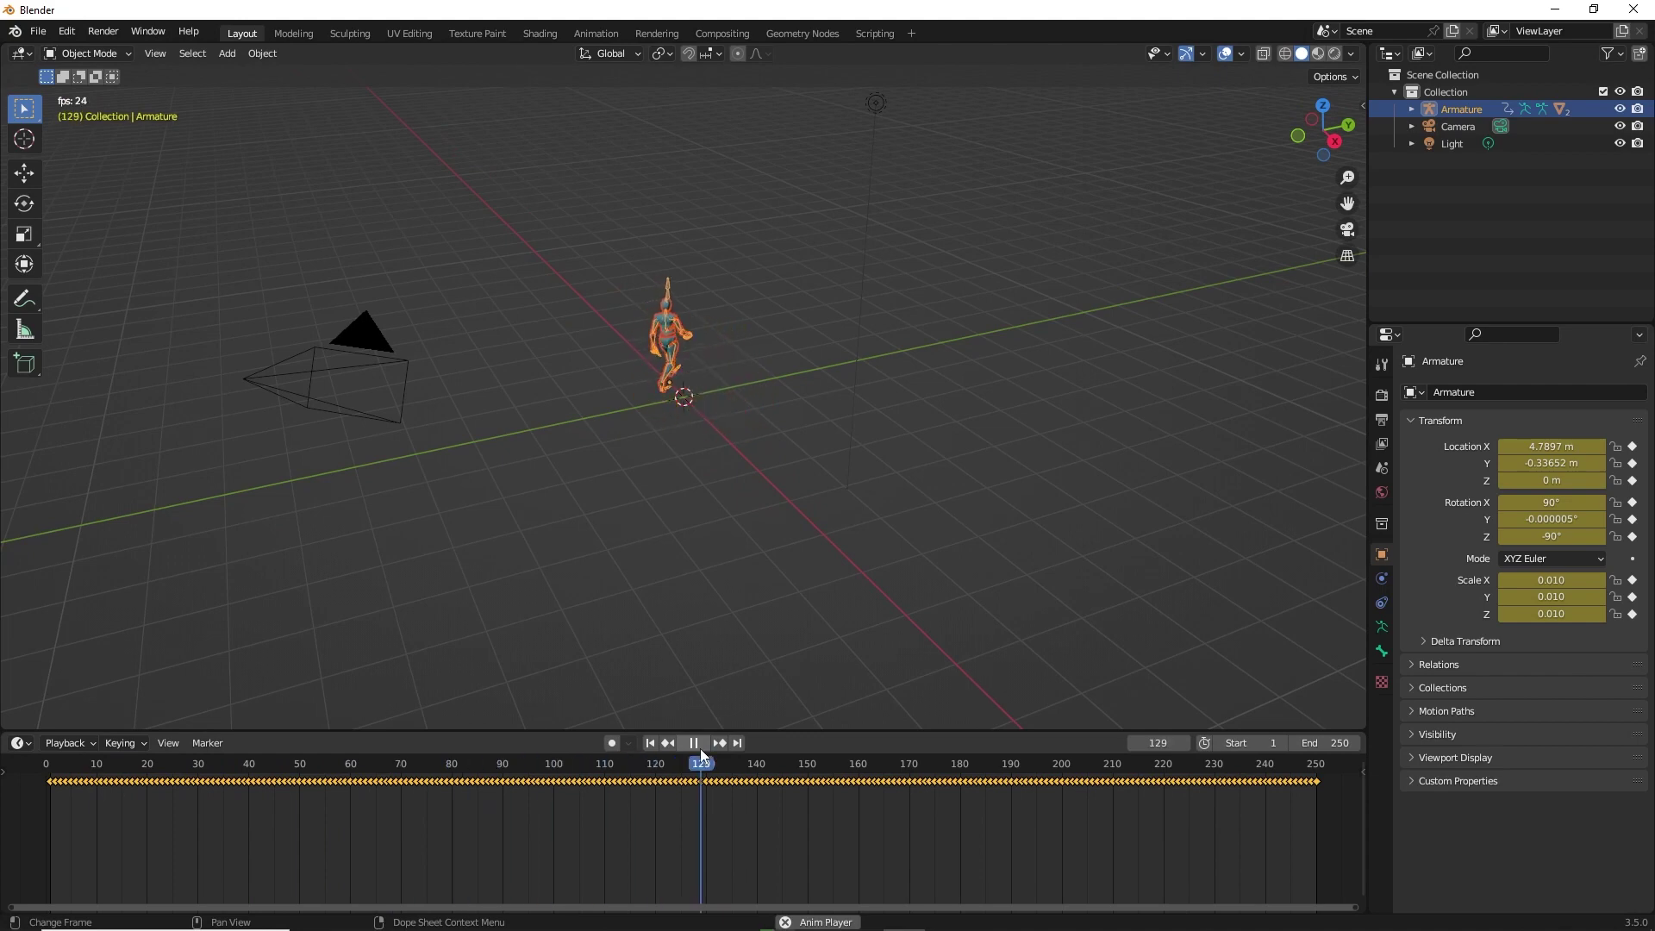
left_click(695, 745)
left_click(651, 745)
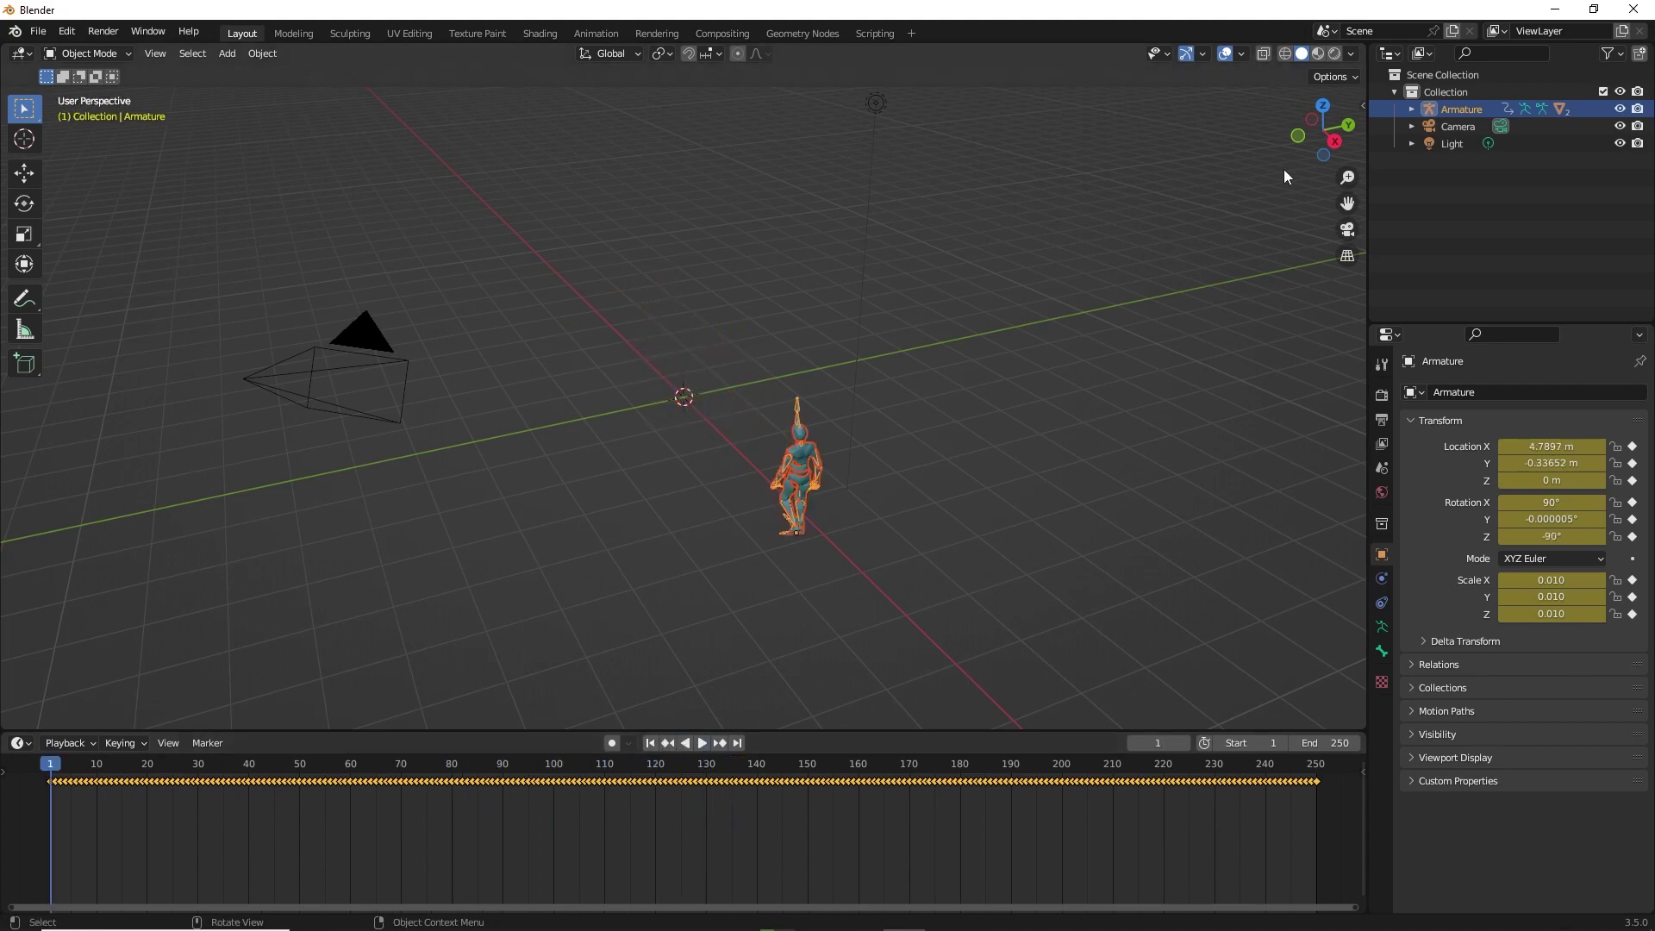
left_click_drag(1327, 128, 1186, 136)
Step: Reframe the viewport on the character and hide the Armature's bones
middle_click_drag(828, 310, 951, 285)
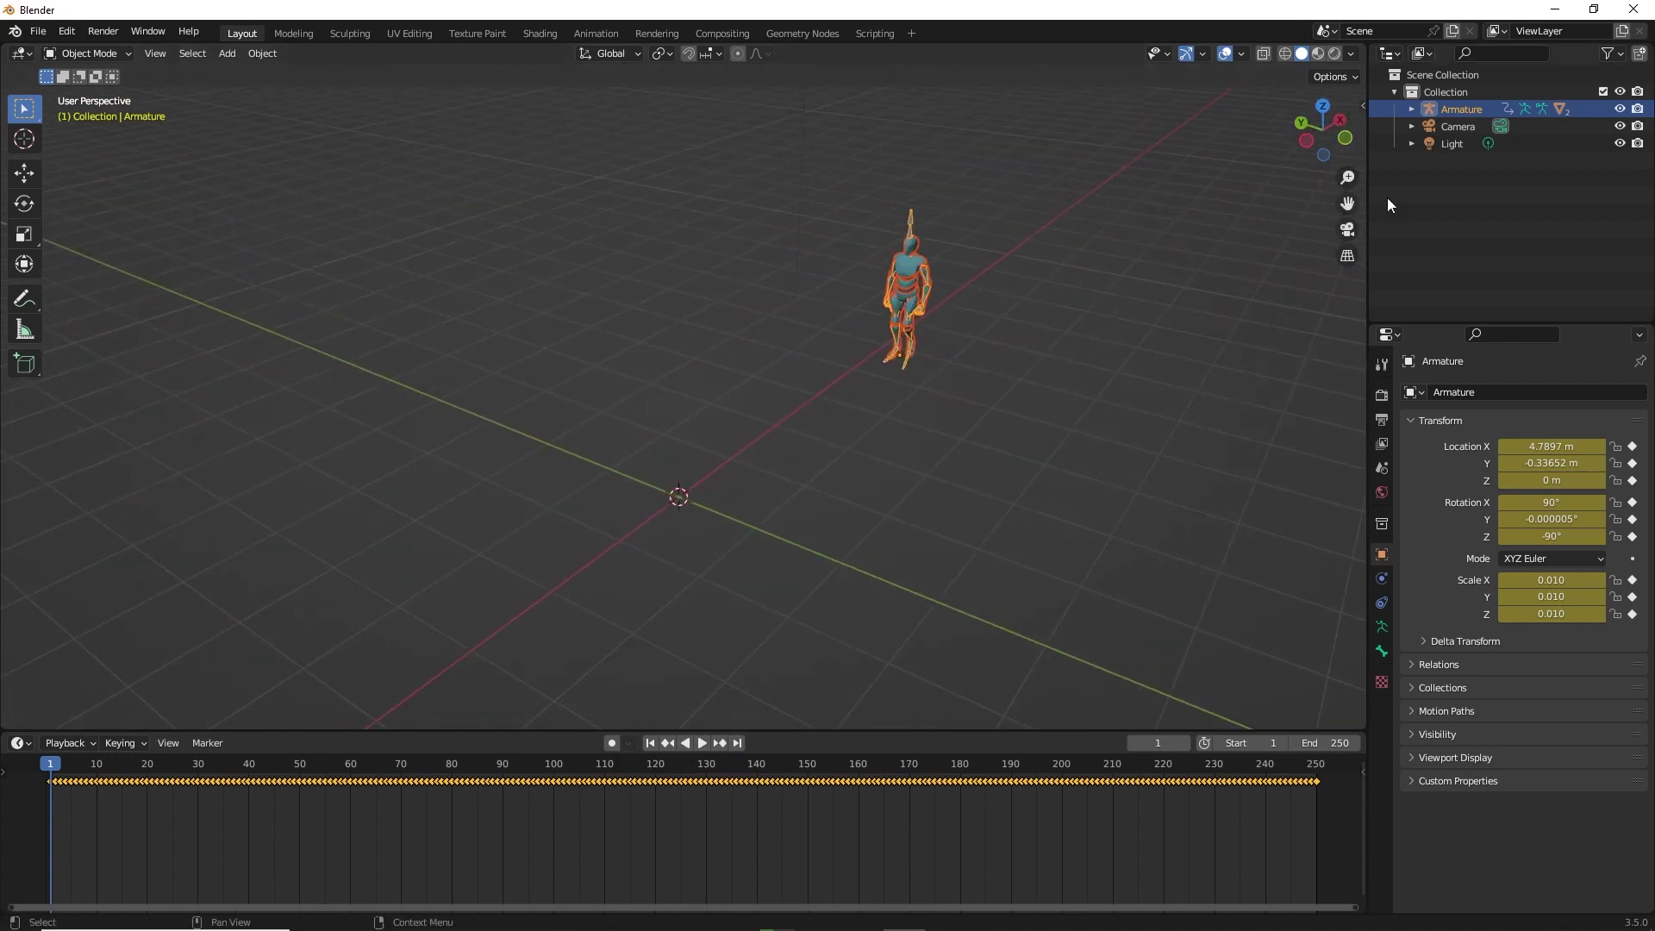
left_click_drag(1348, 203, 1268, 238)
left_click(1620, 111)
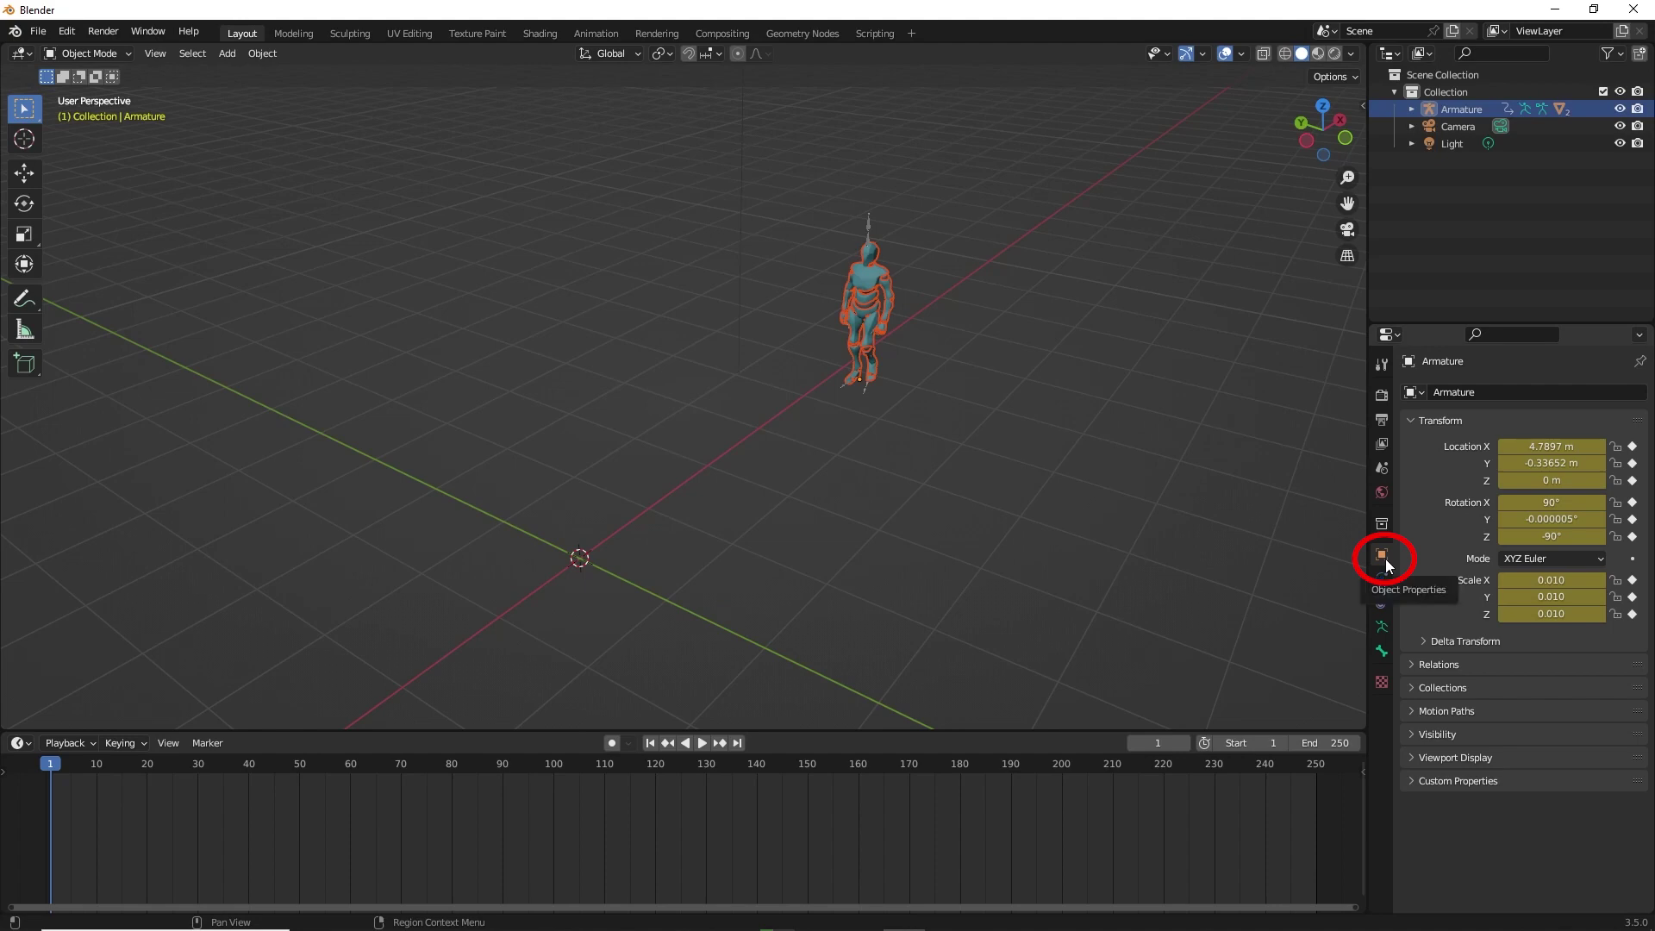
Step: Give the Armature a delta location of X -1.55 m, Y 2.61 m and play the walk
left_click(1435, 641)
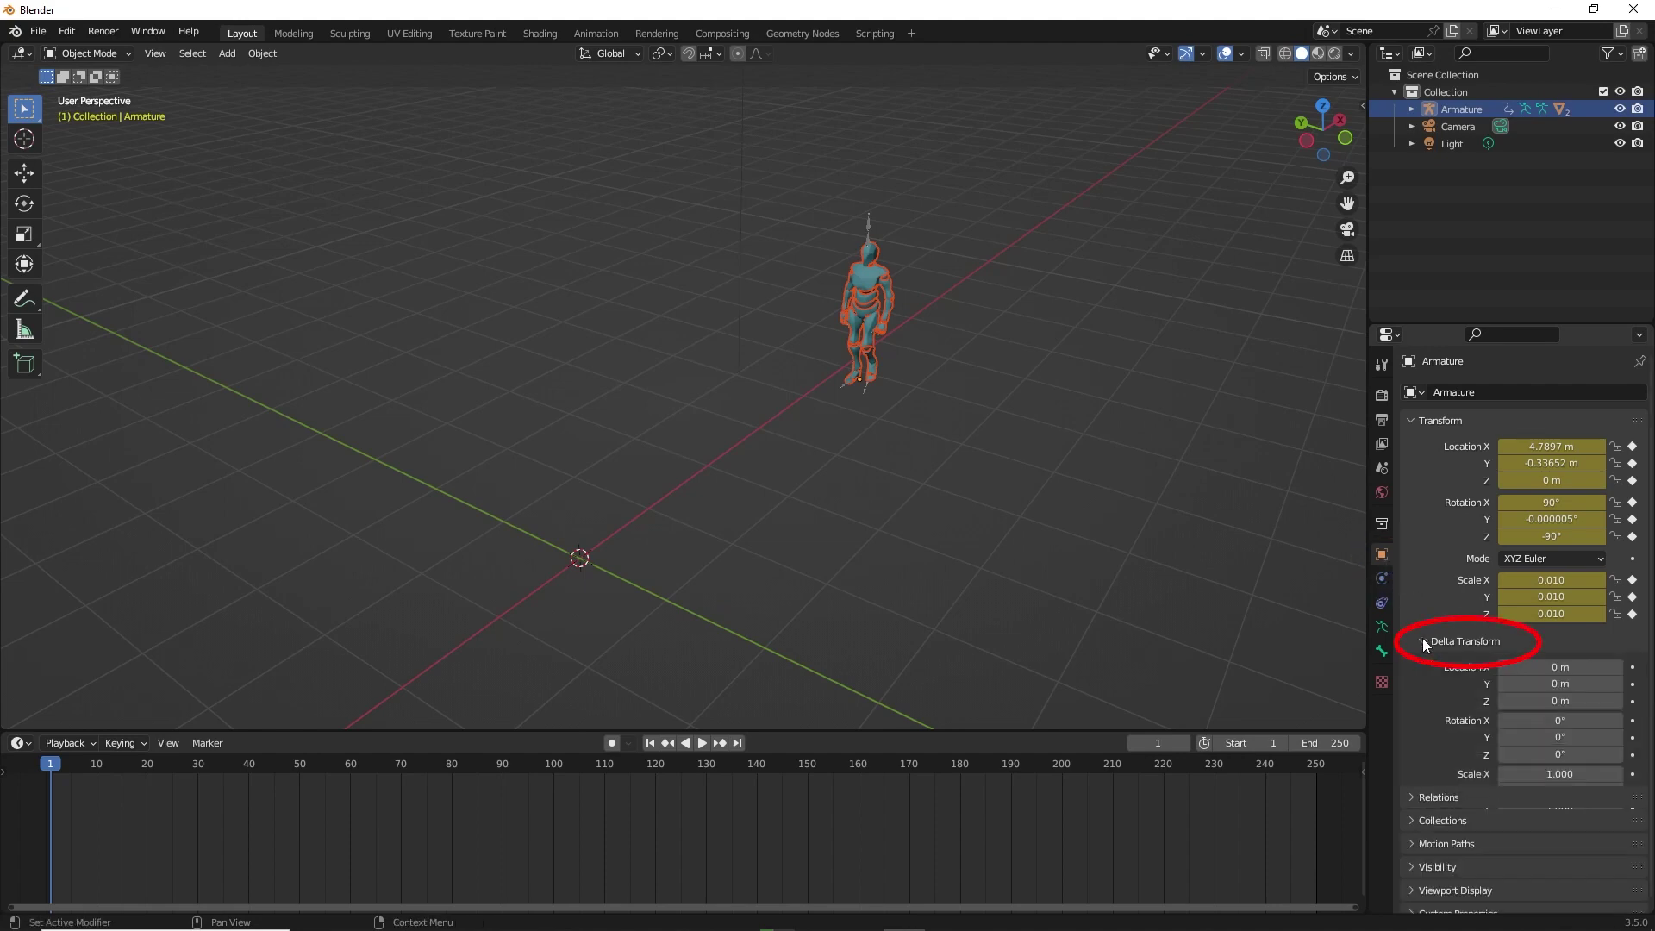
left_click_drag(1561, 667, 1619, 684)
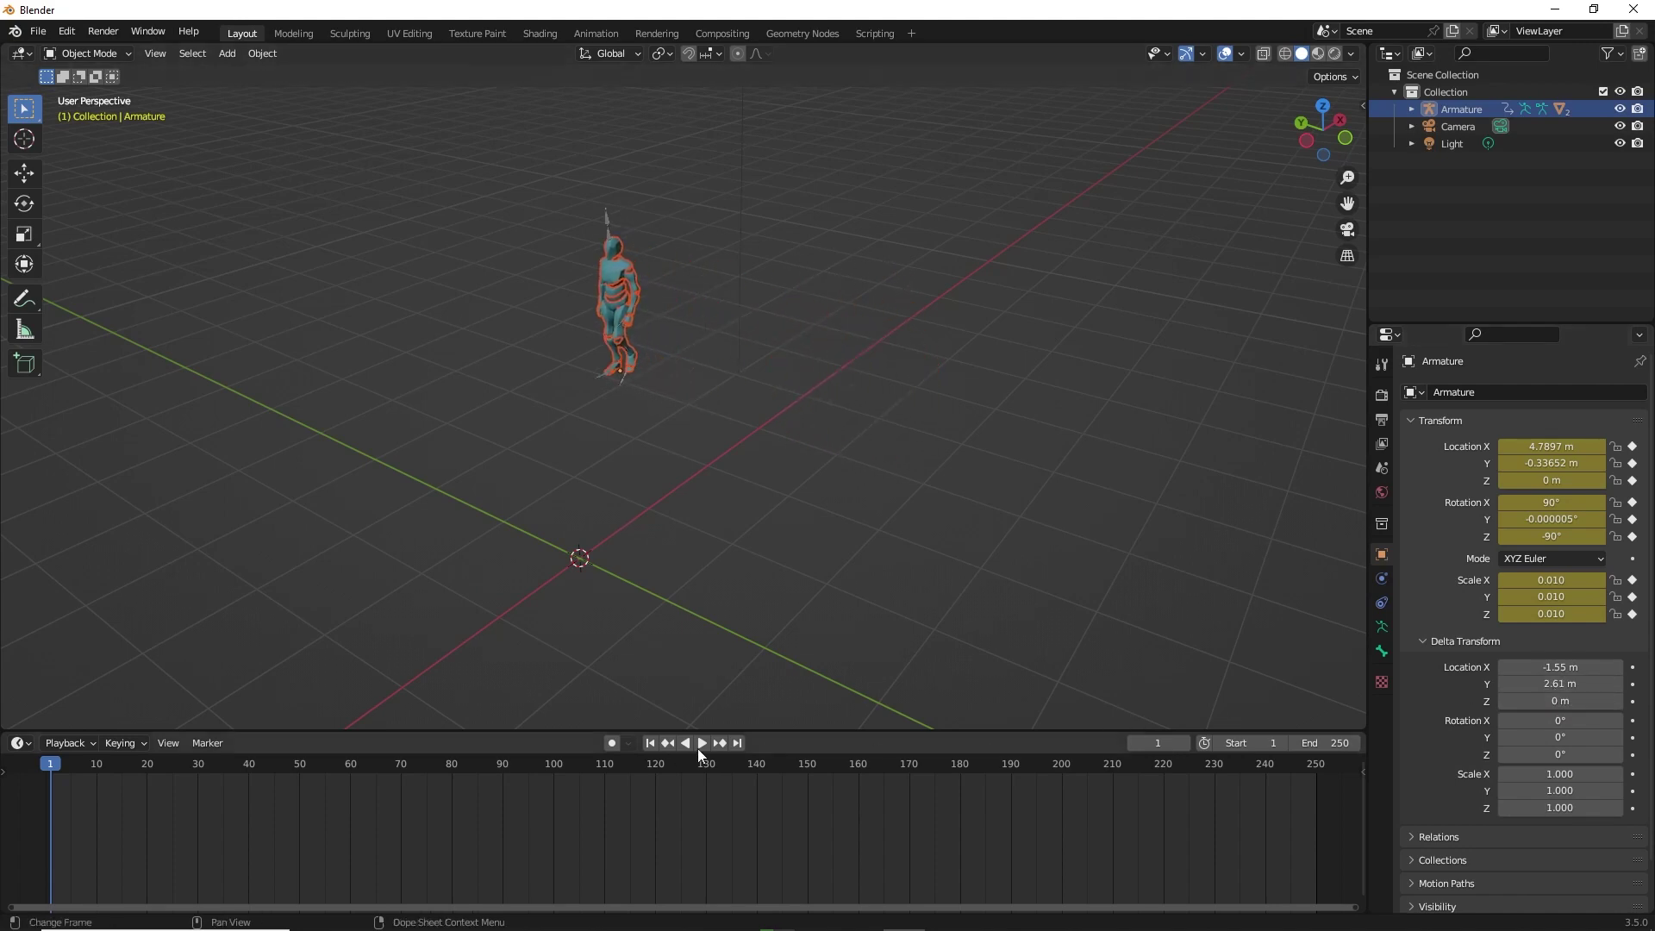
left_click(701, 744)
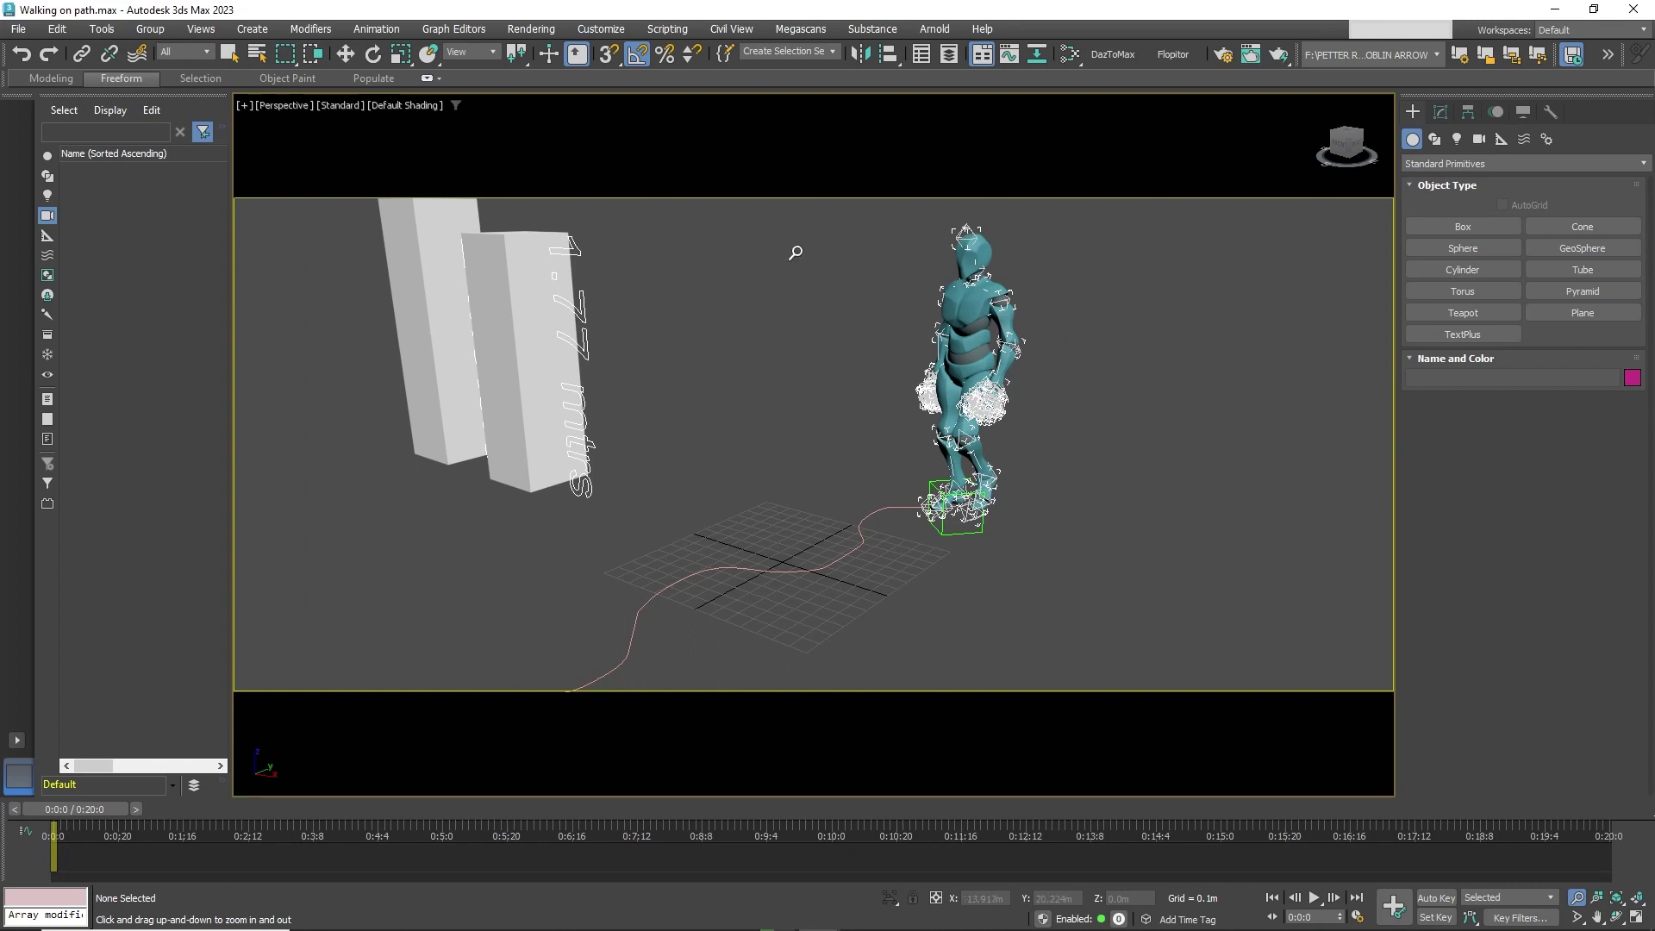
Step: Hide the pink path spline and Dummy001 helper, then select the Group002 character group
left_click(346, 53)
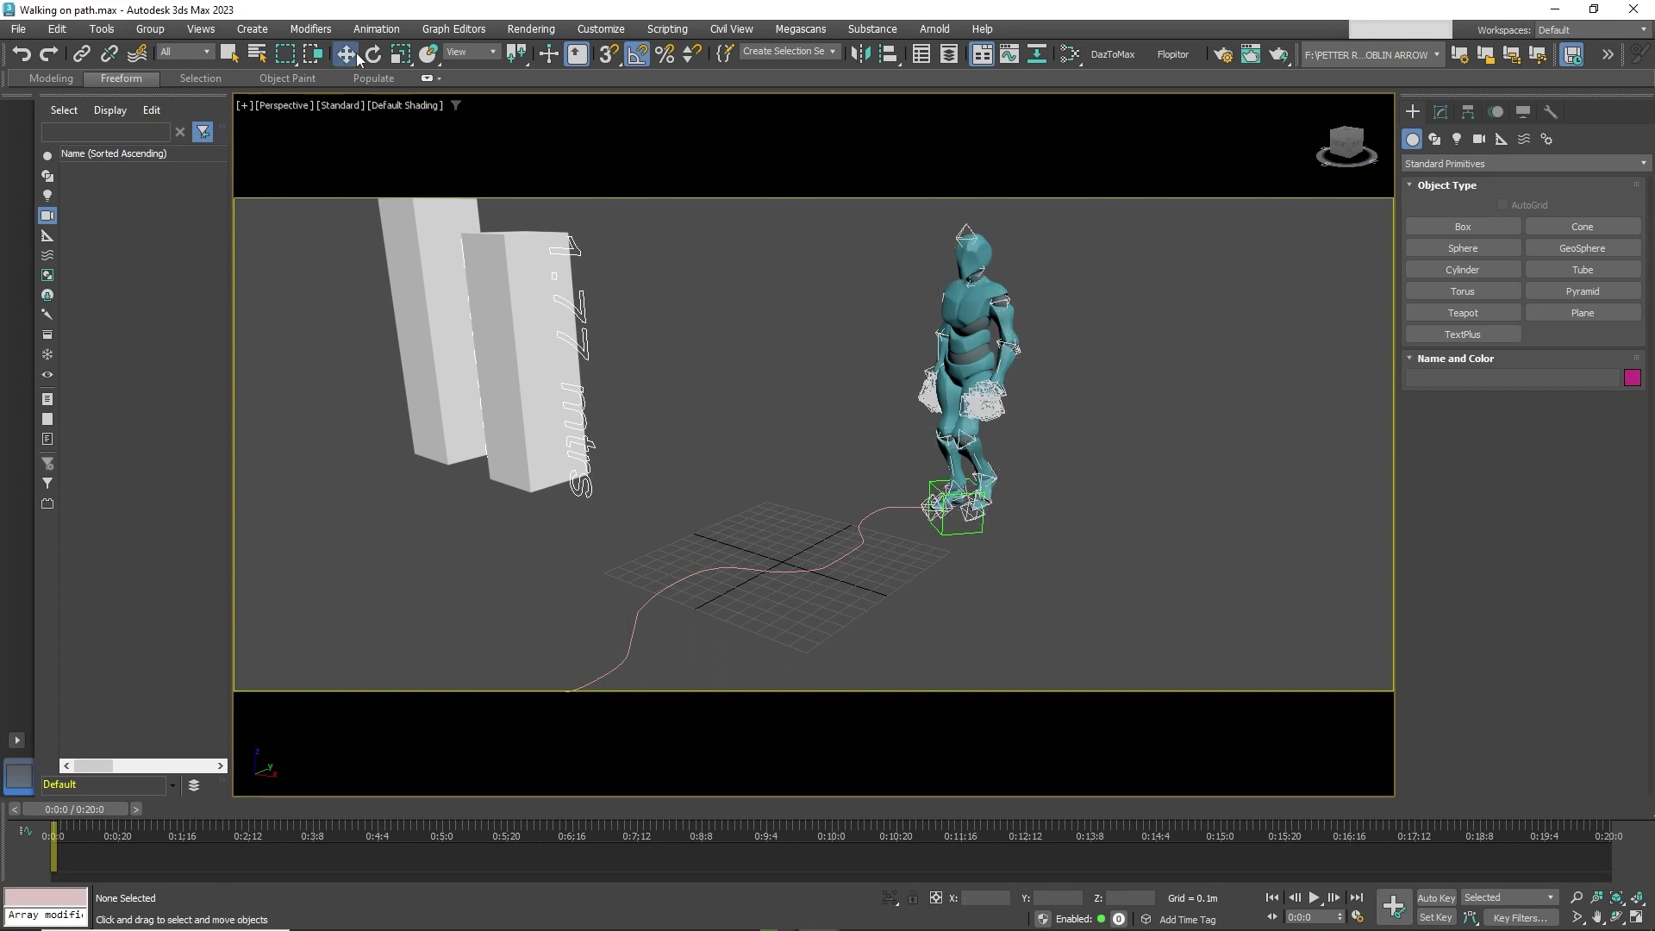
left_click(953, 533)
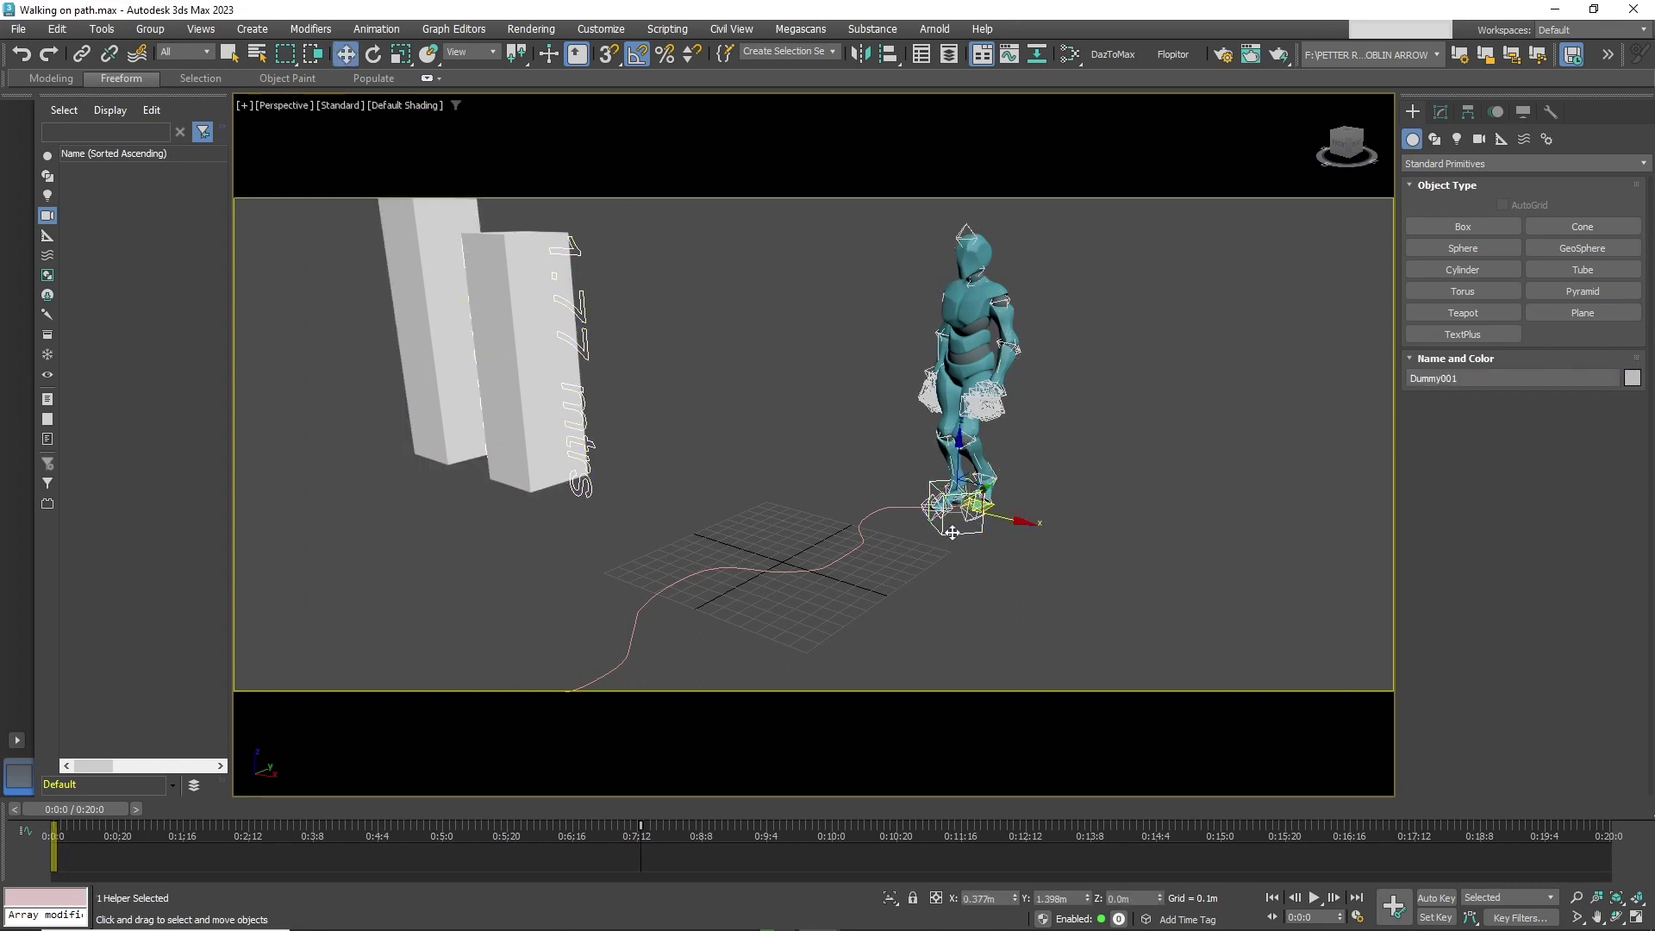
left_click(859, 520, "ctrl")
right_click(859, 521)
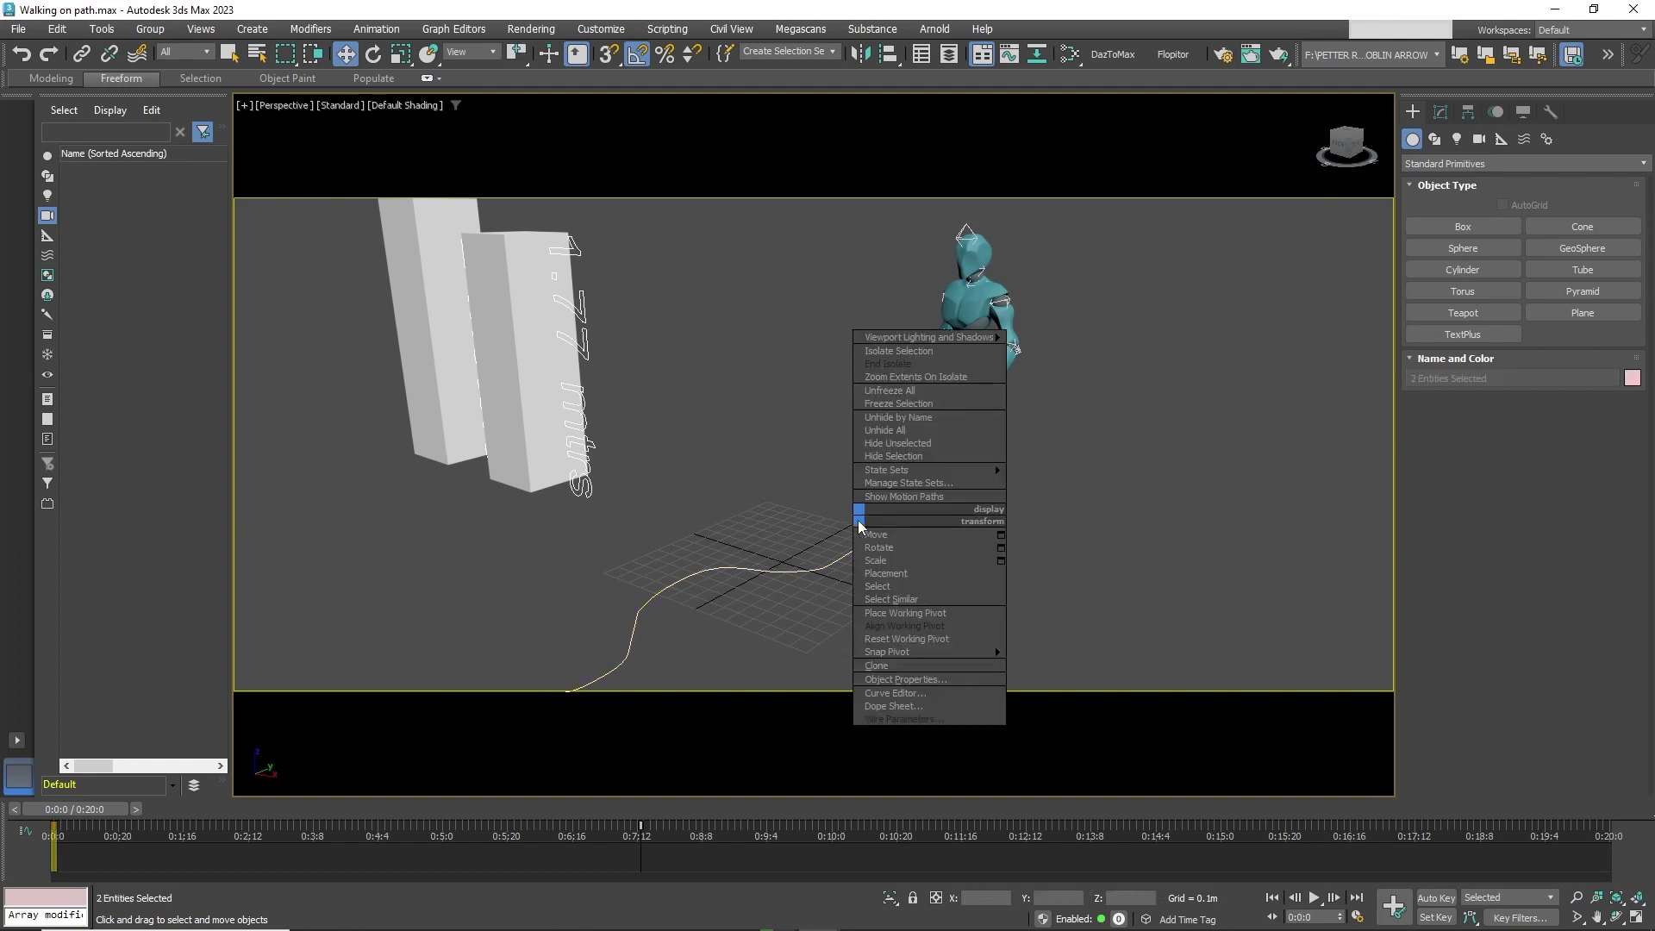
left_click(893, 457)
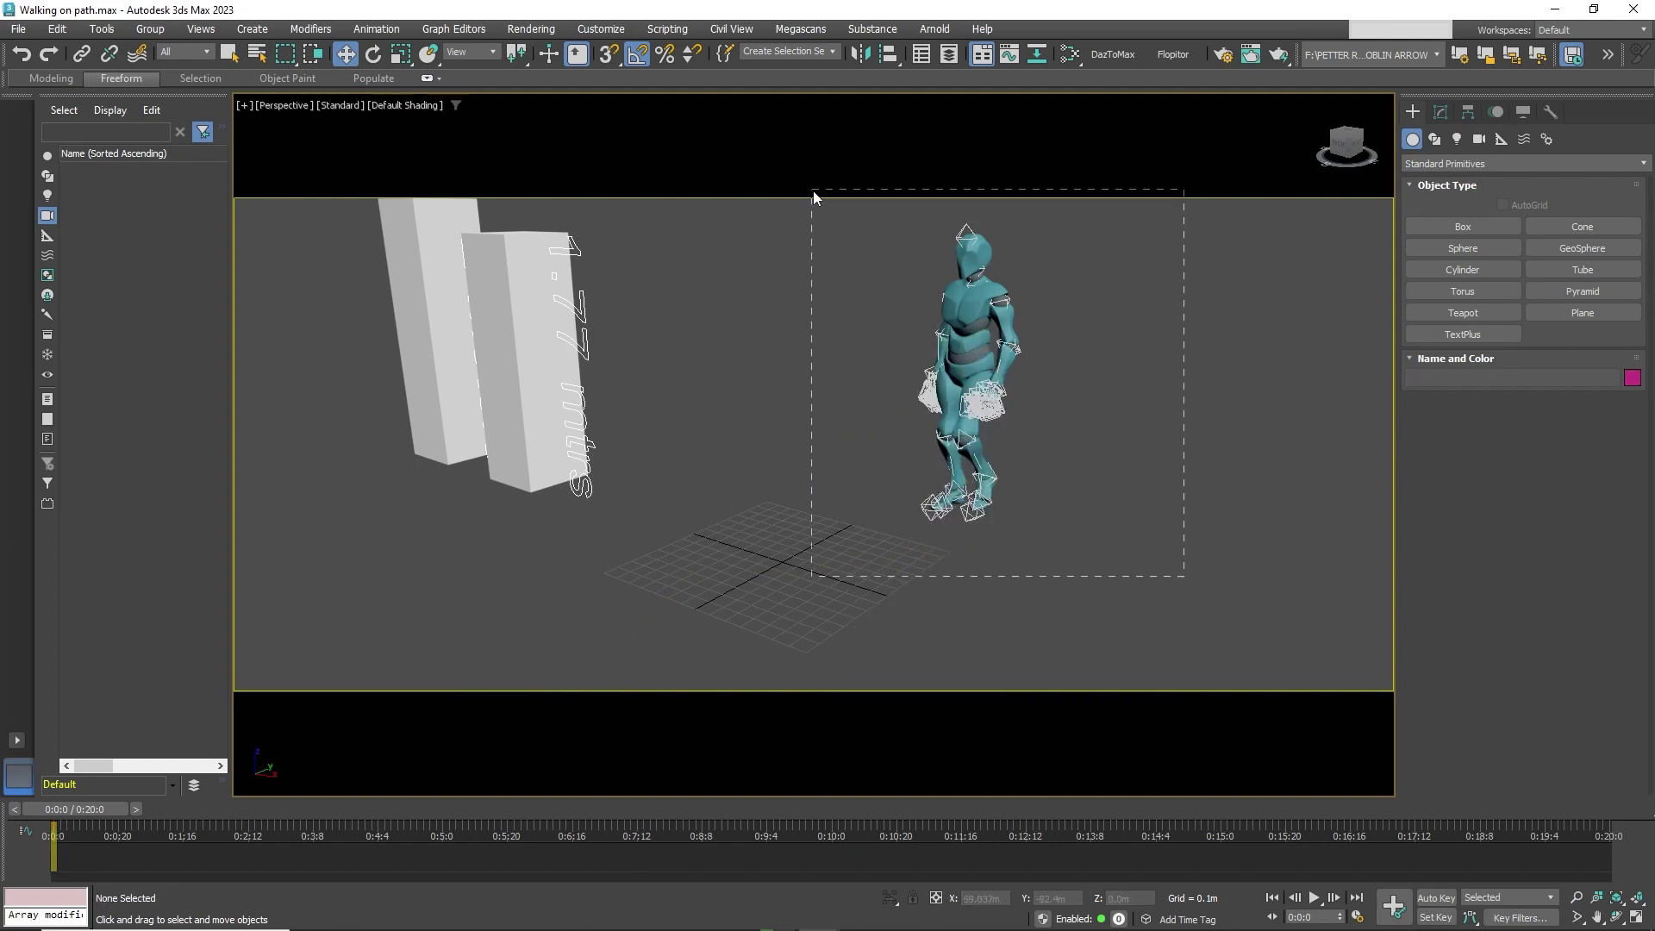
left_click_drag(814, 190, 814, 191)
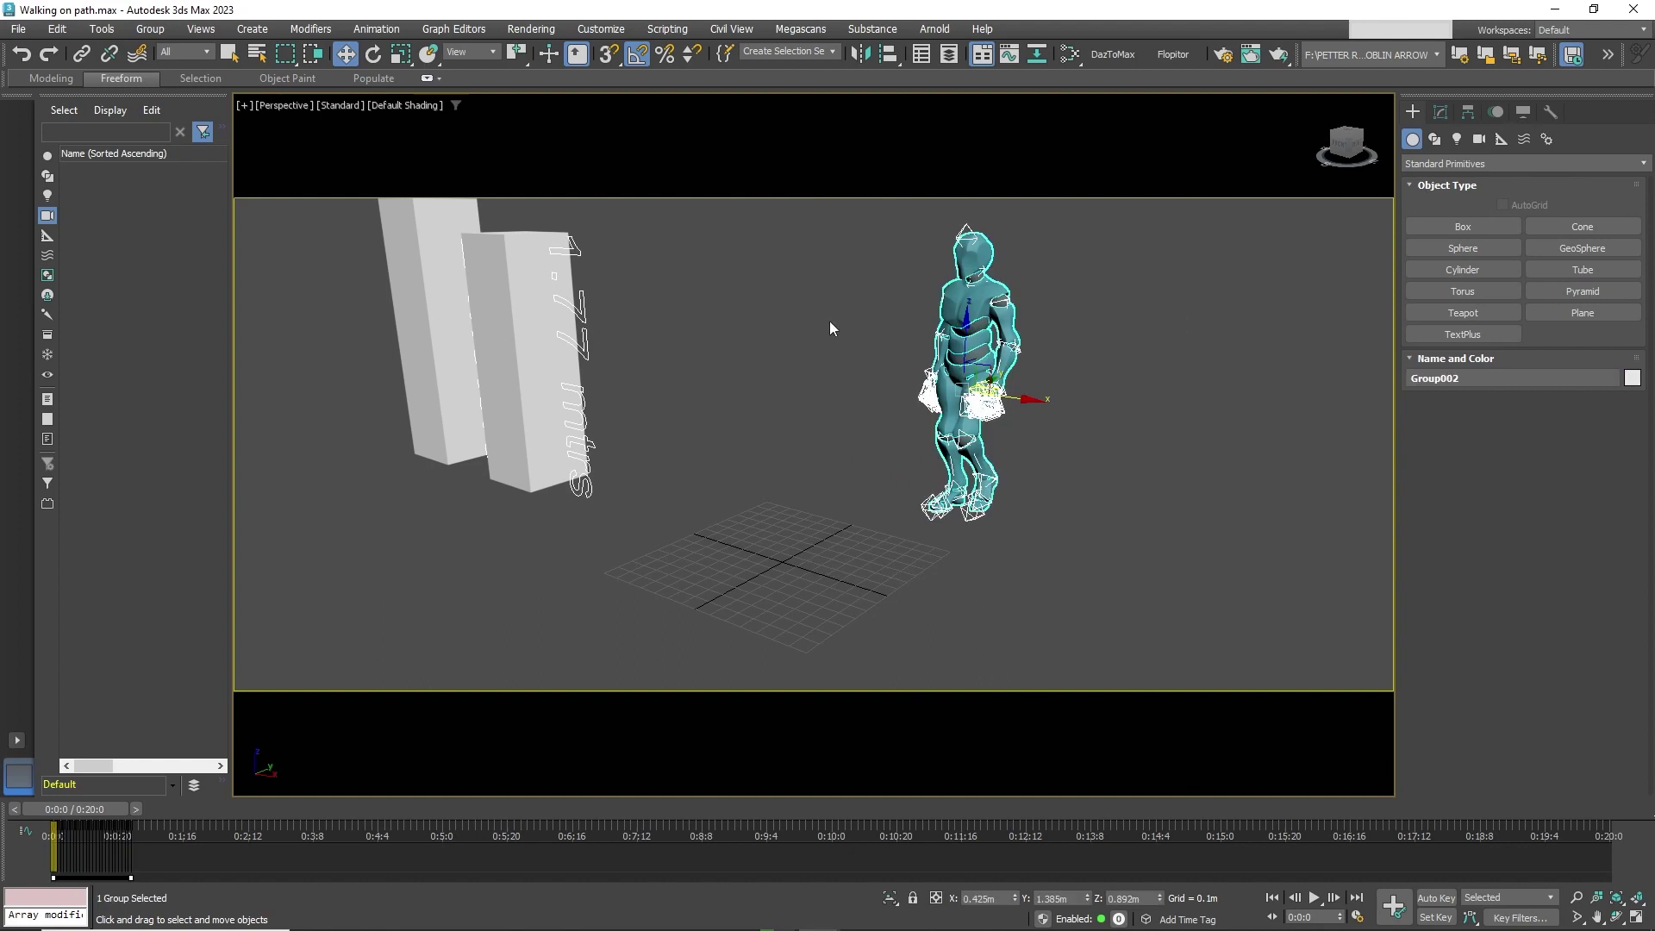
left_click(18, 29)
Step: Export the selected group as FBX named Walking on Path Part from 3dsmax with default settings
mouse_move(93, 297)
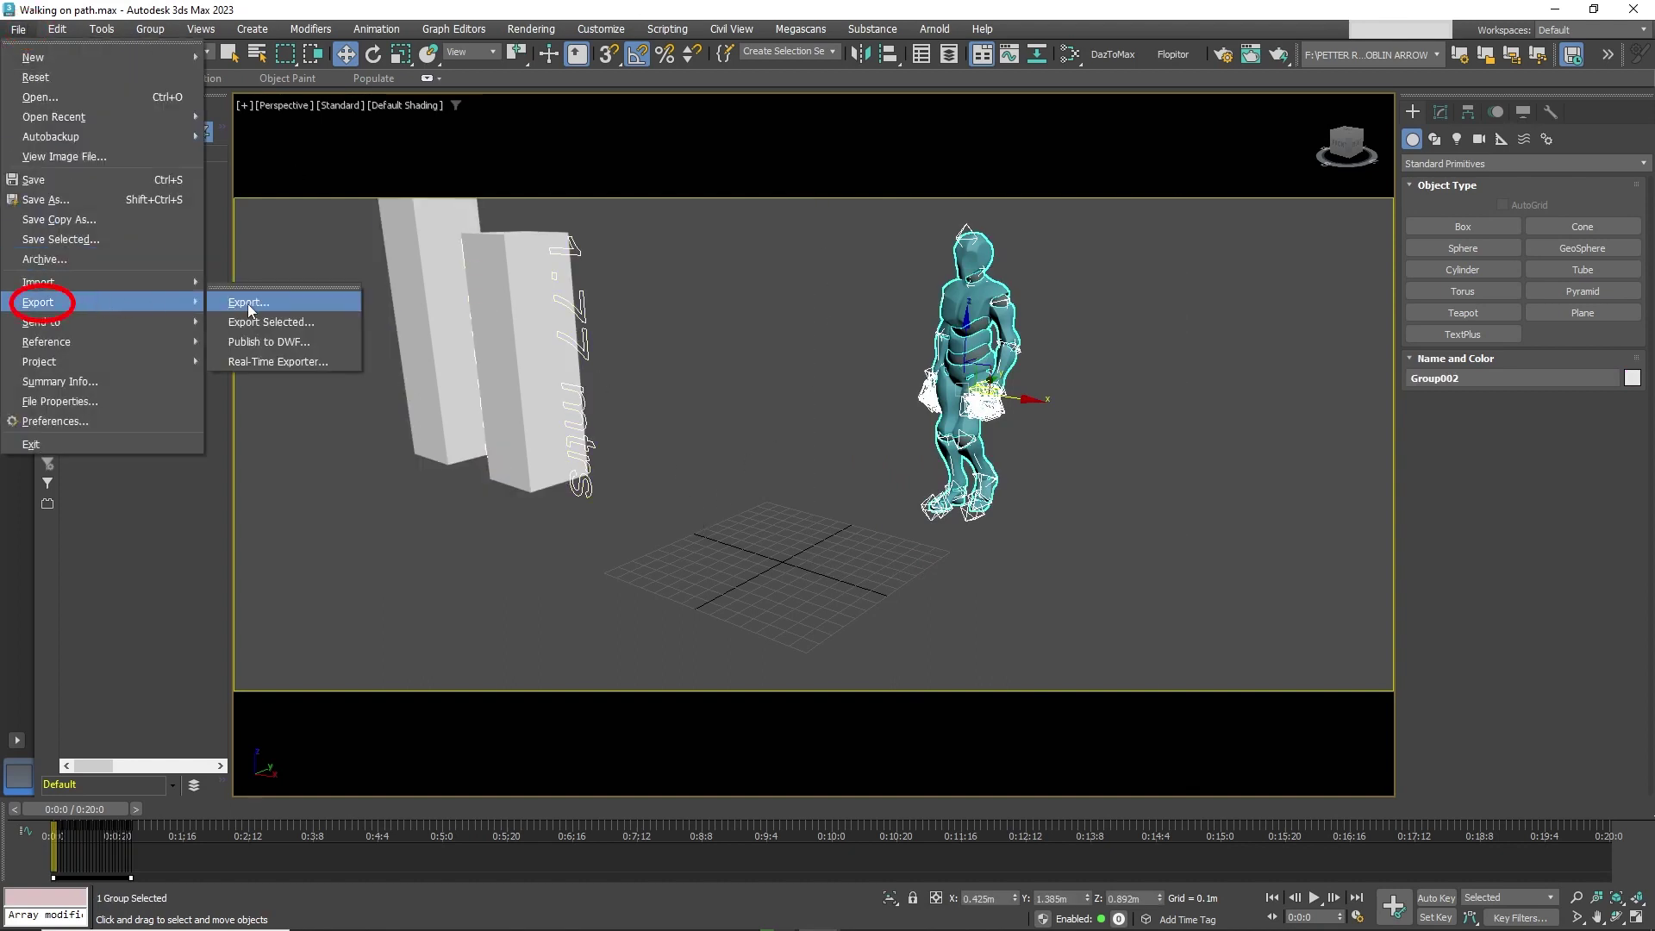
left_click(276, 321)
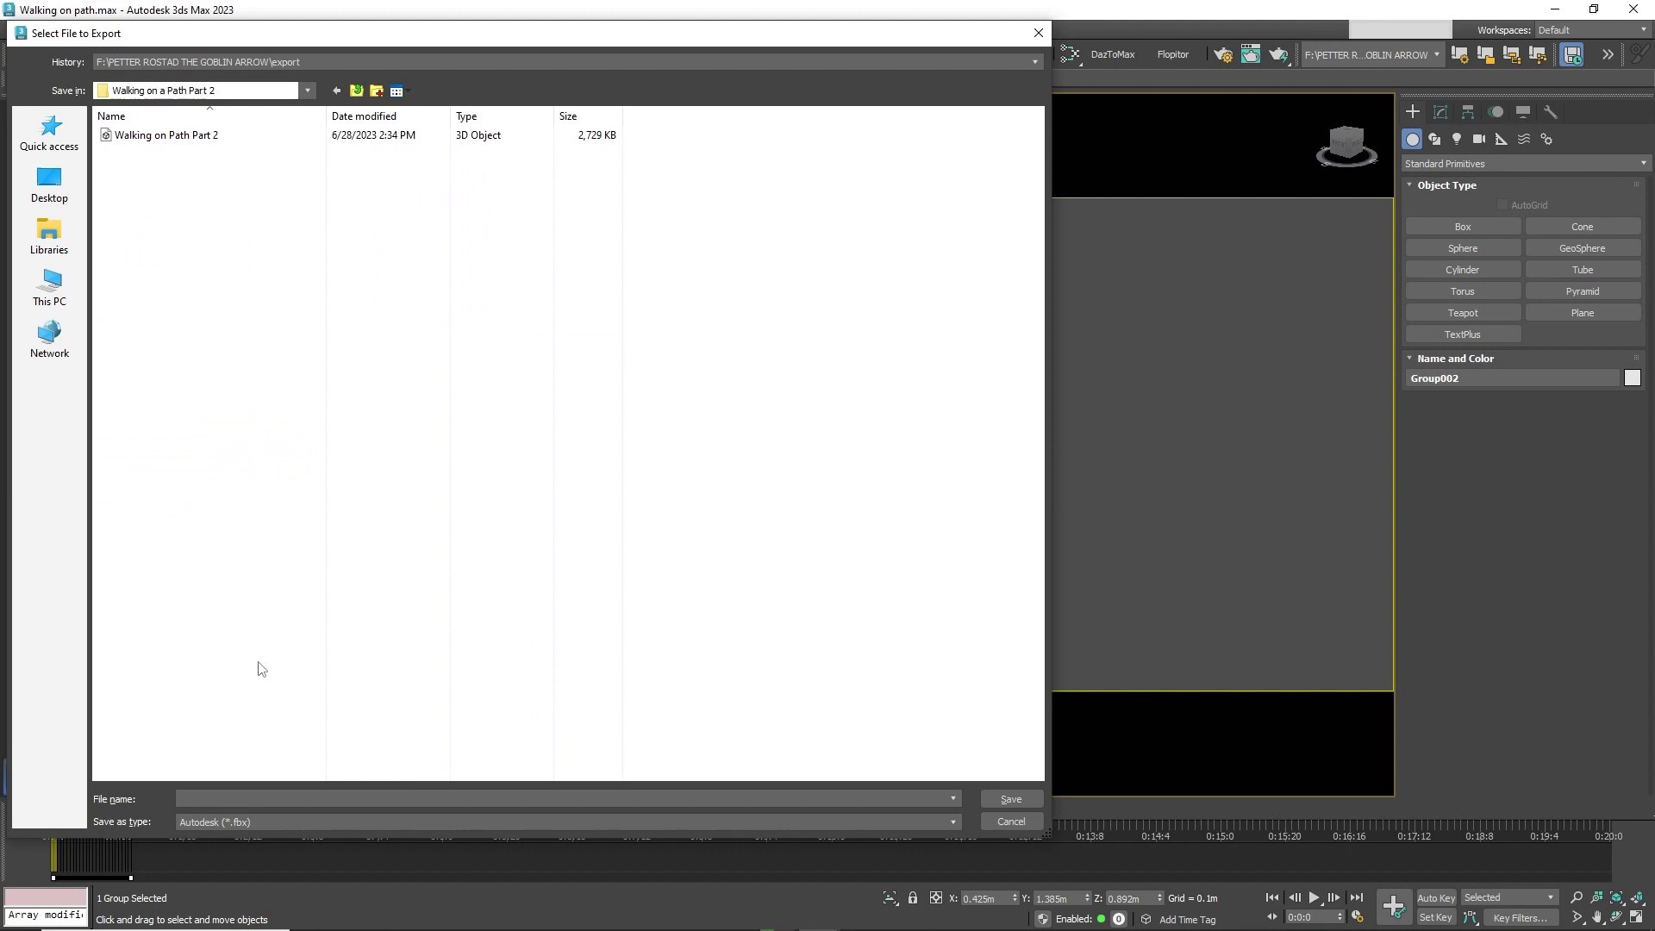
type("Walking on Path Part from 3dsmax")
left_click(991, 803)
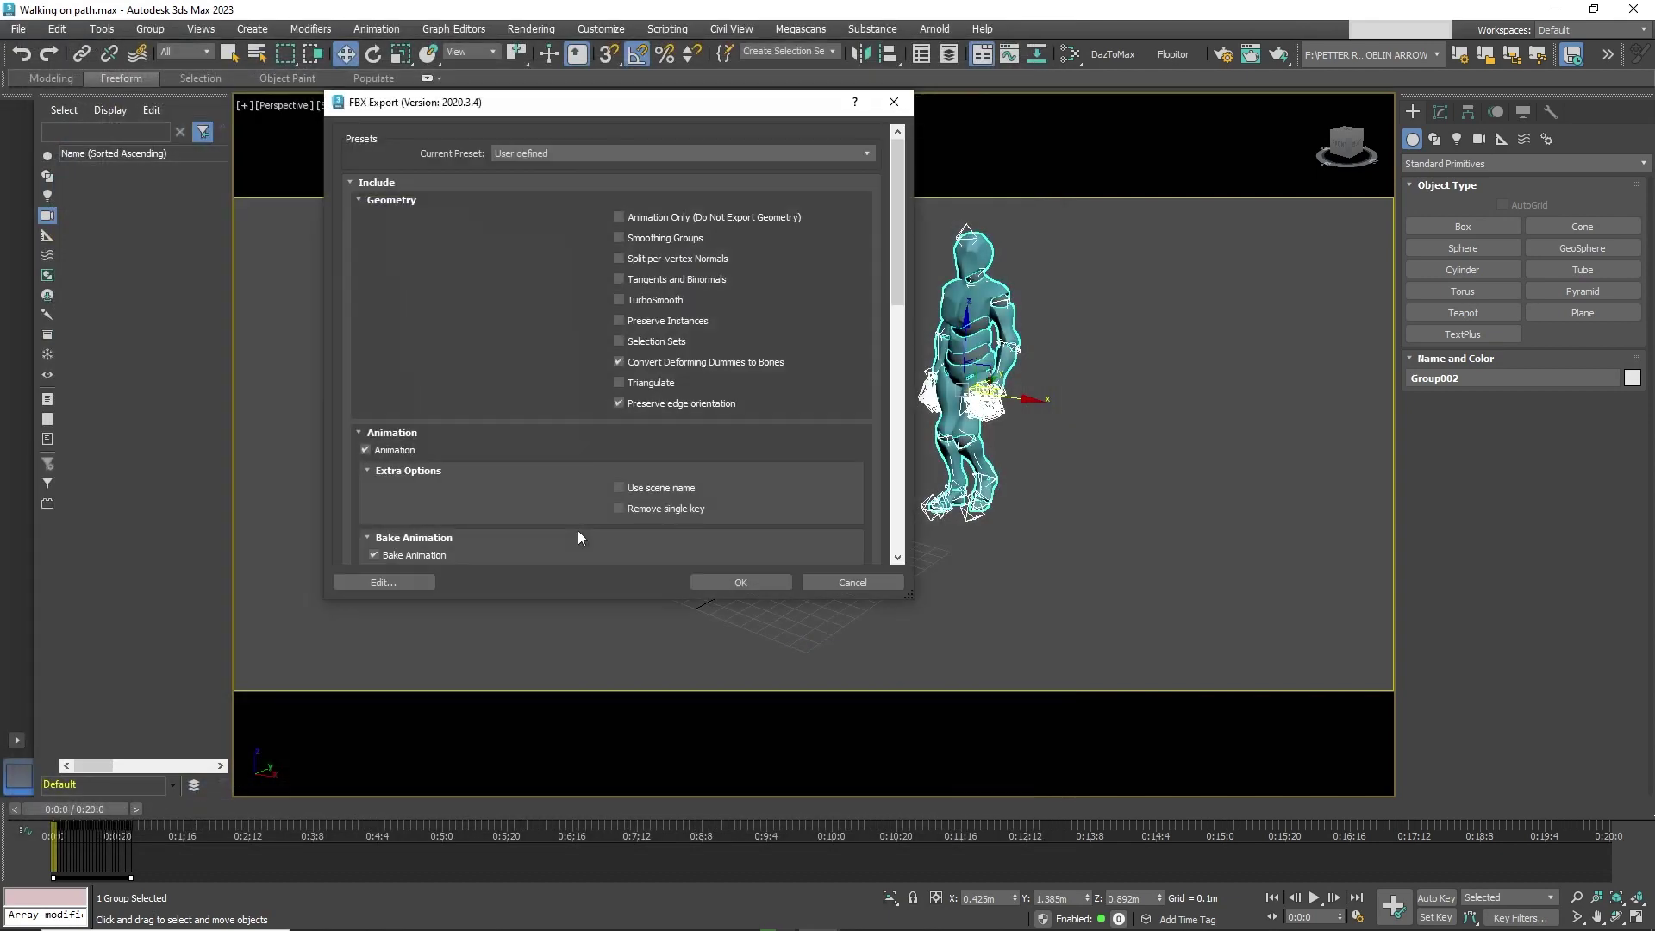
left_click(742, 583)
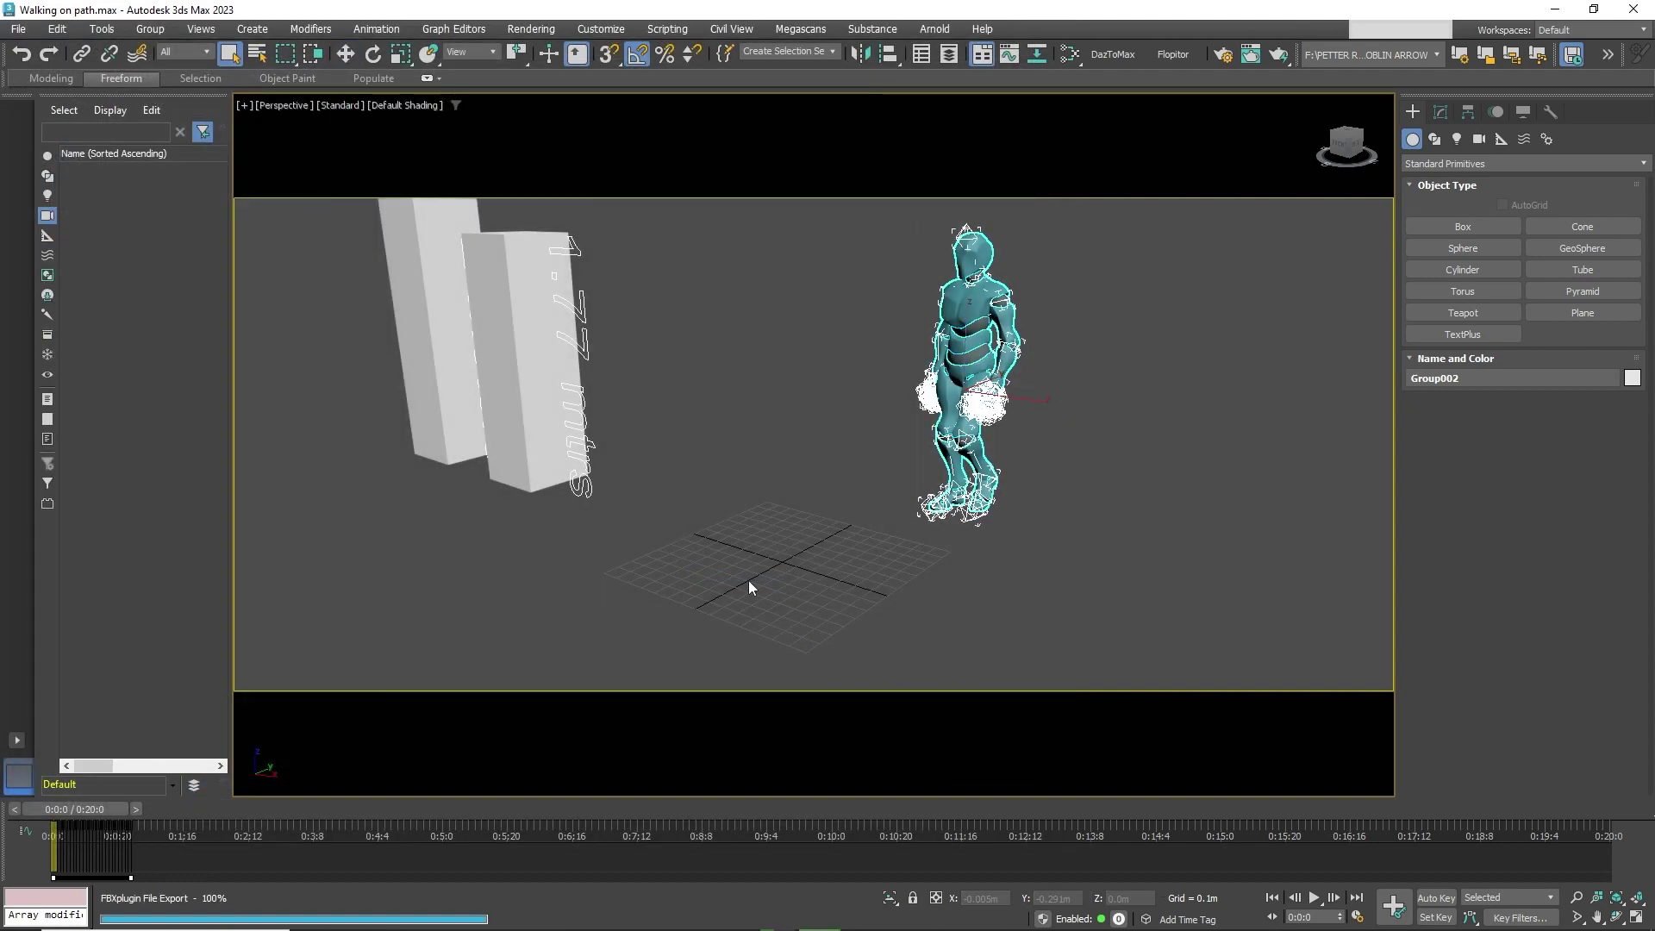
left_click(18, 28)
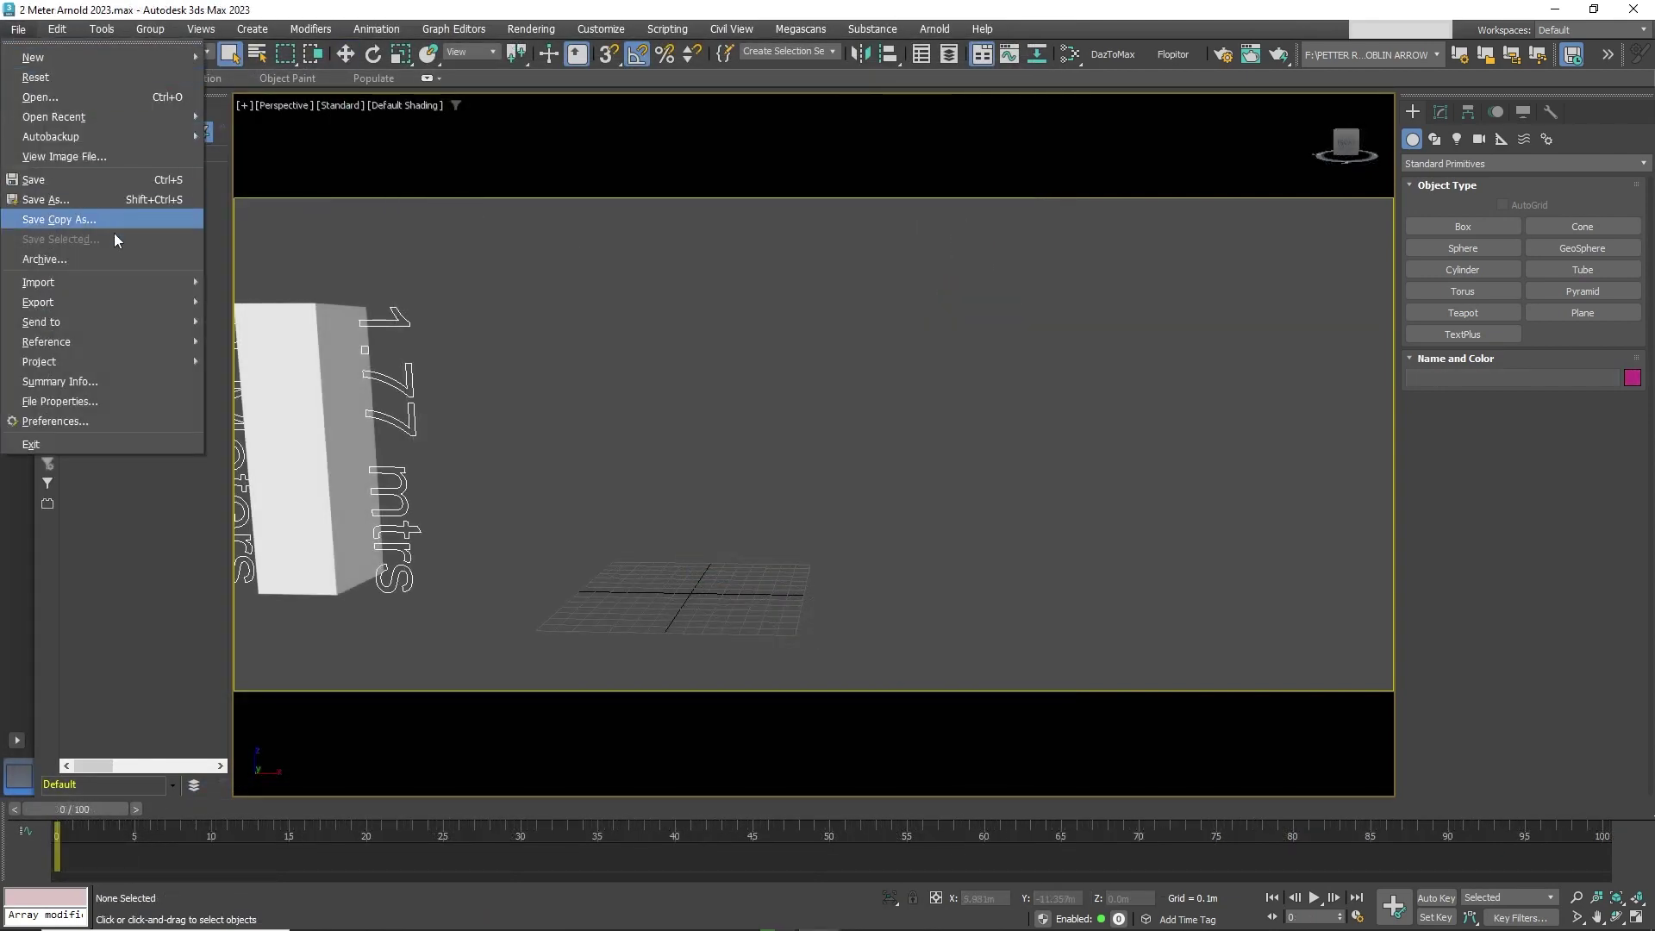
Step: Import Walking on Path Part from 3dsmax.fbx with default FBX settings and dismiss the warnings
mouse_move(121, 279)
left_click(234, 285)
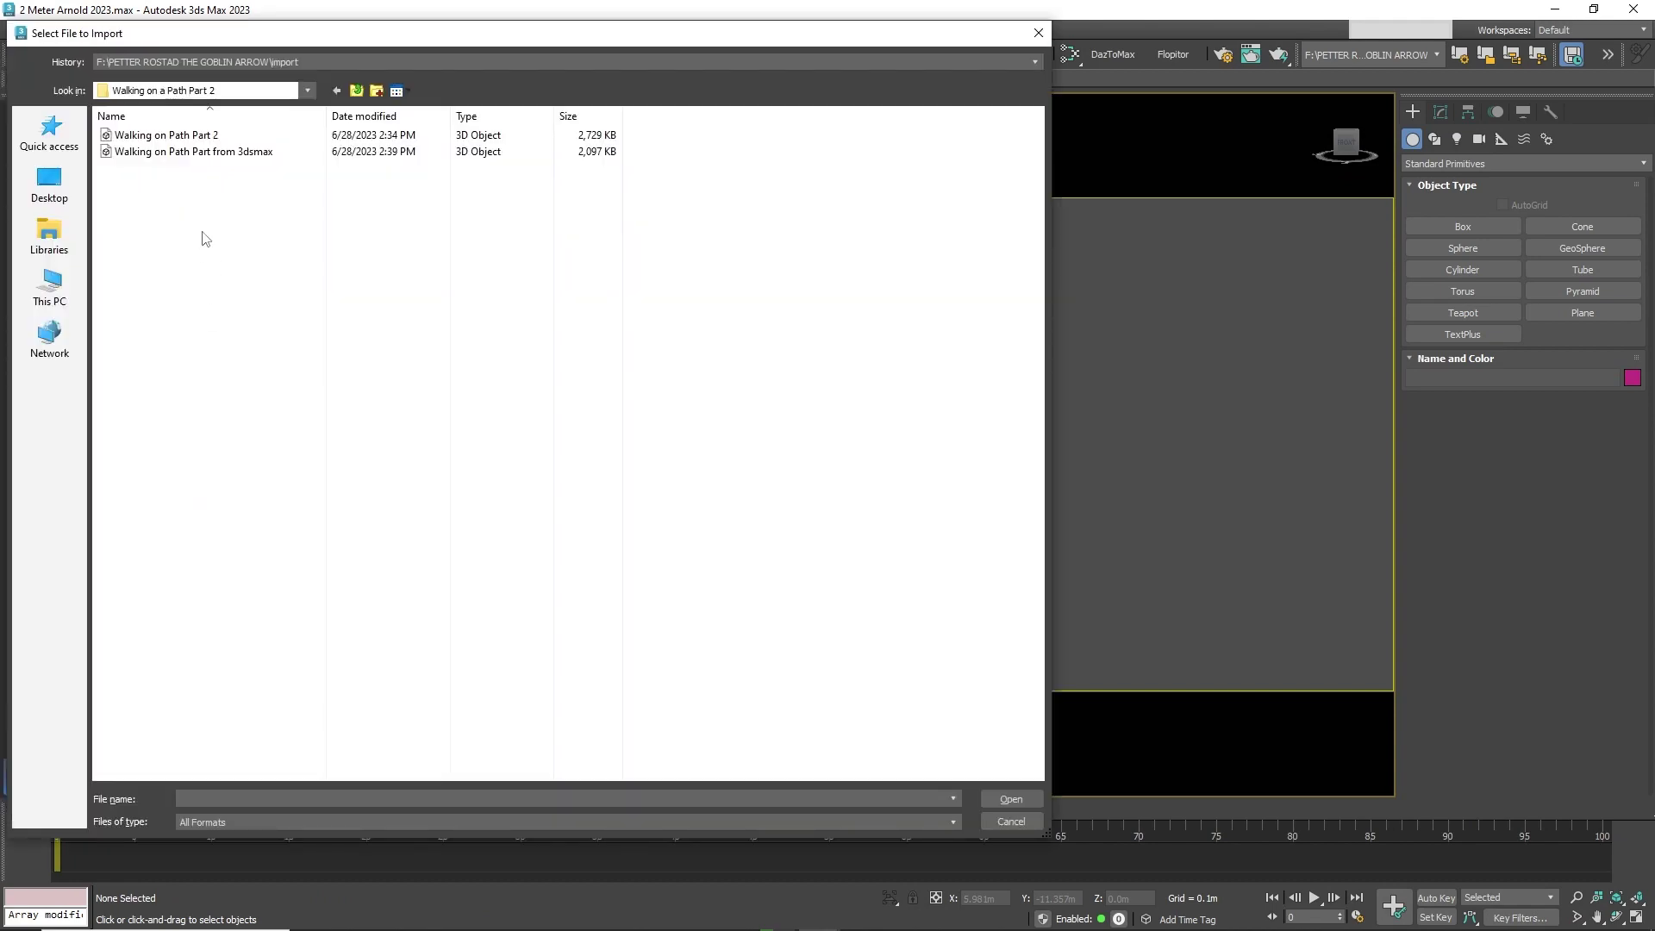
left_click(228, 157)
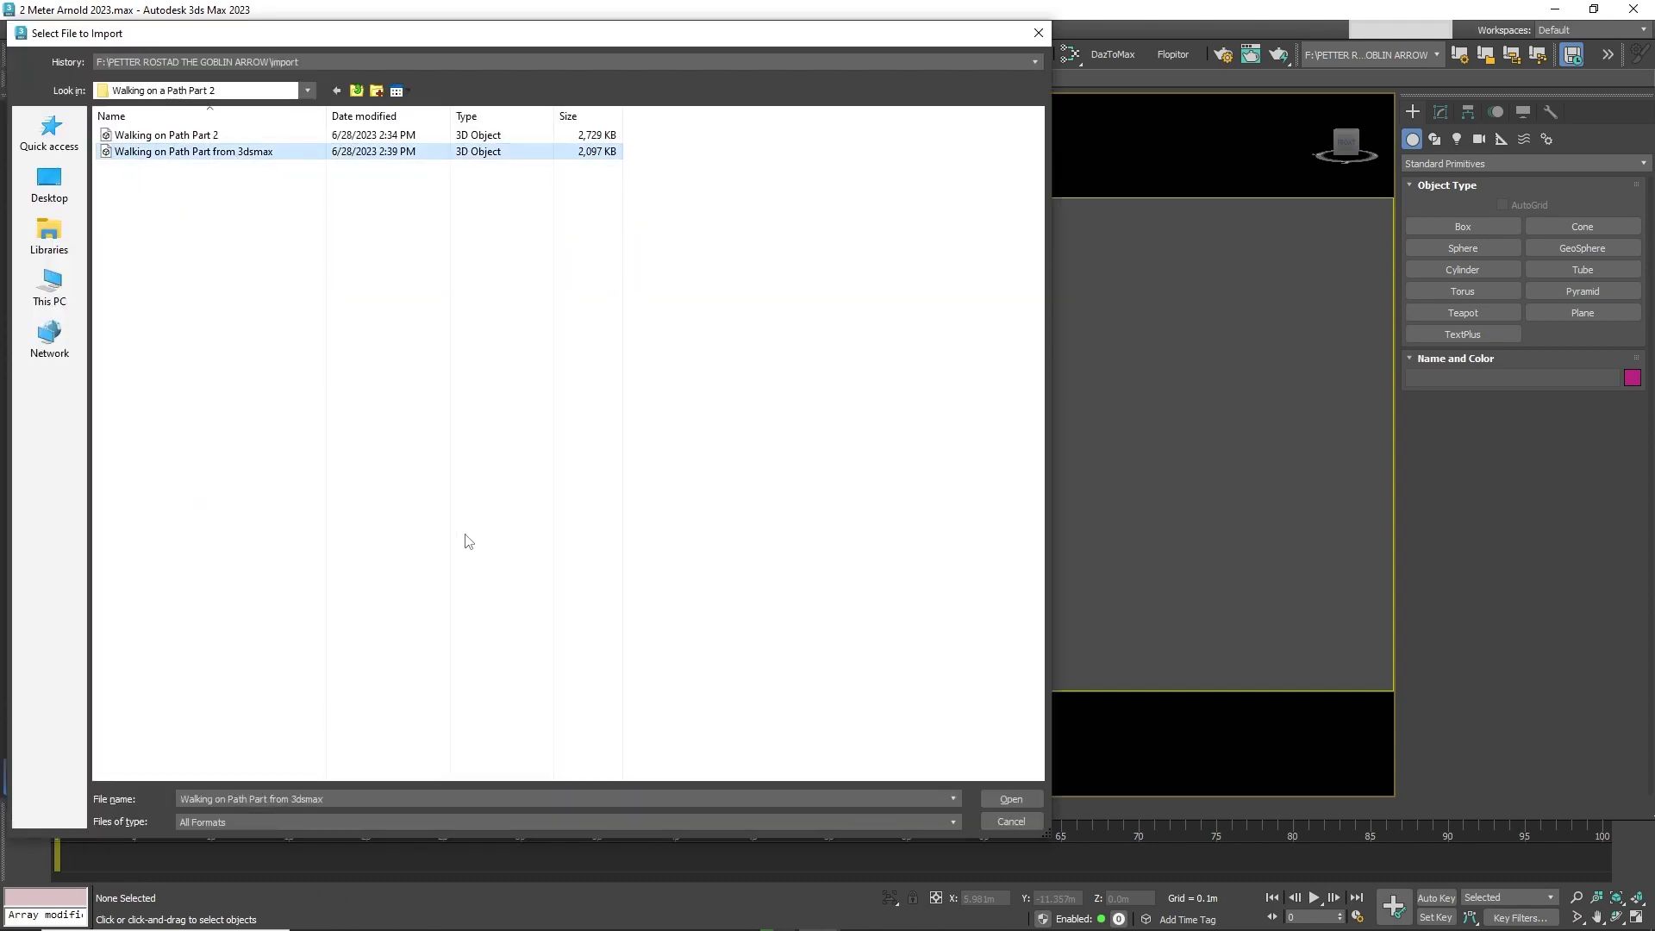
left_click(1002, 799)
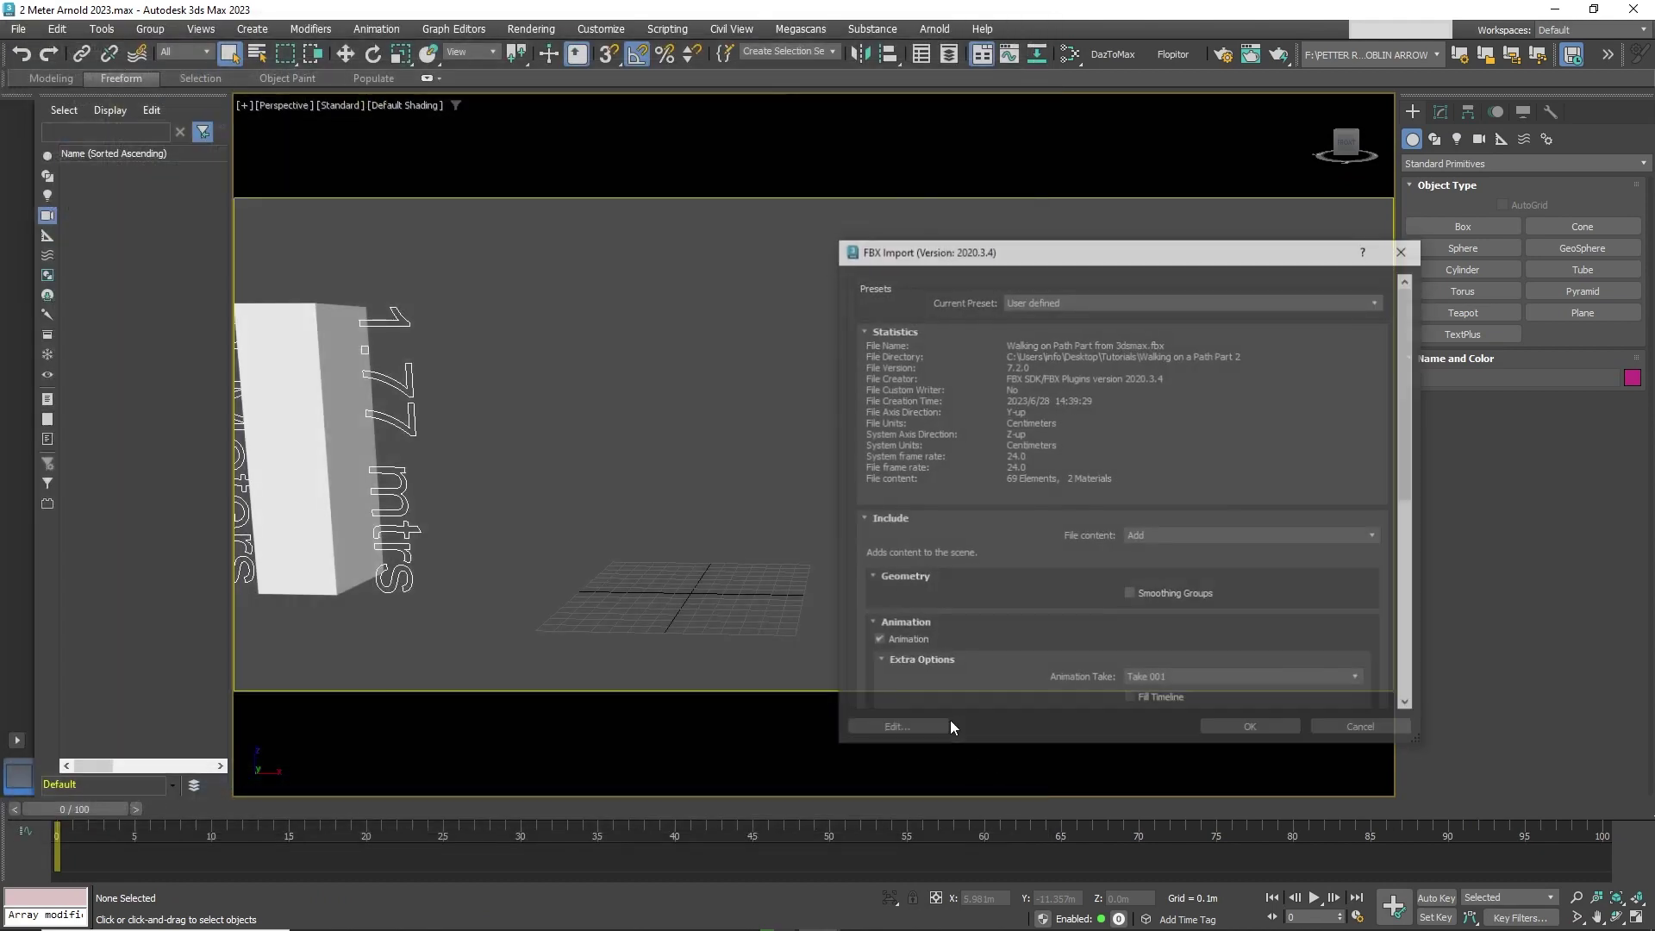
left_click(1252, 731)
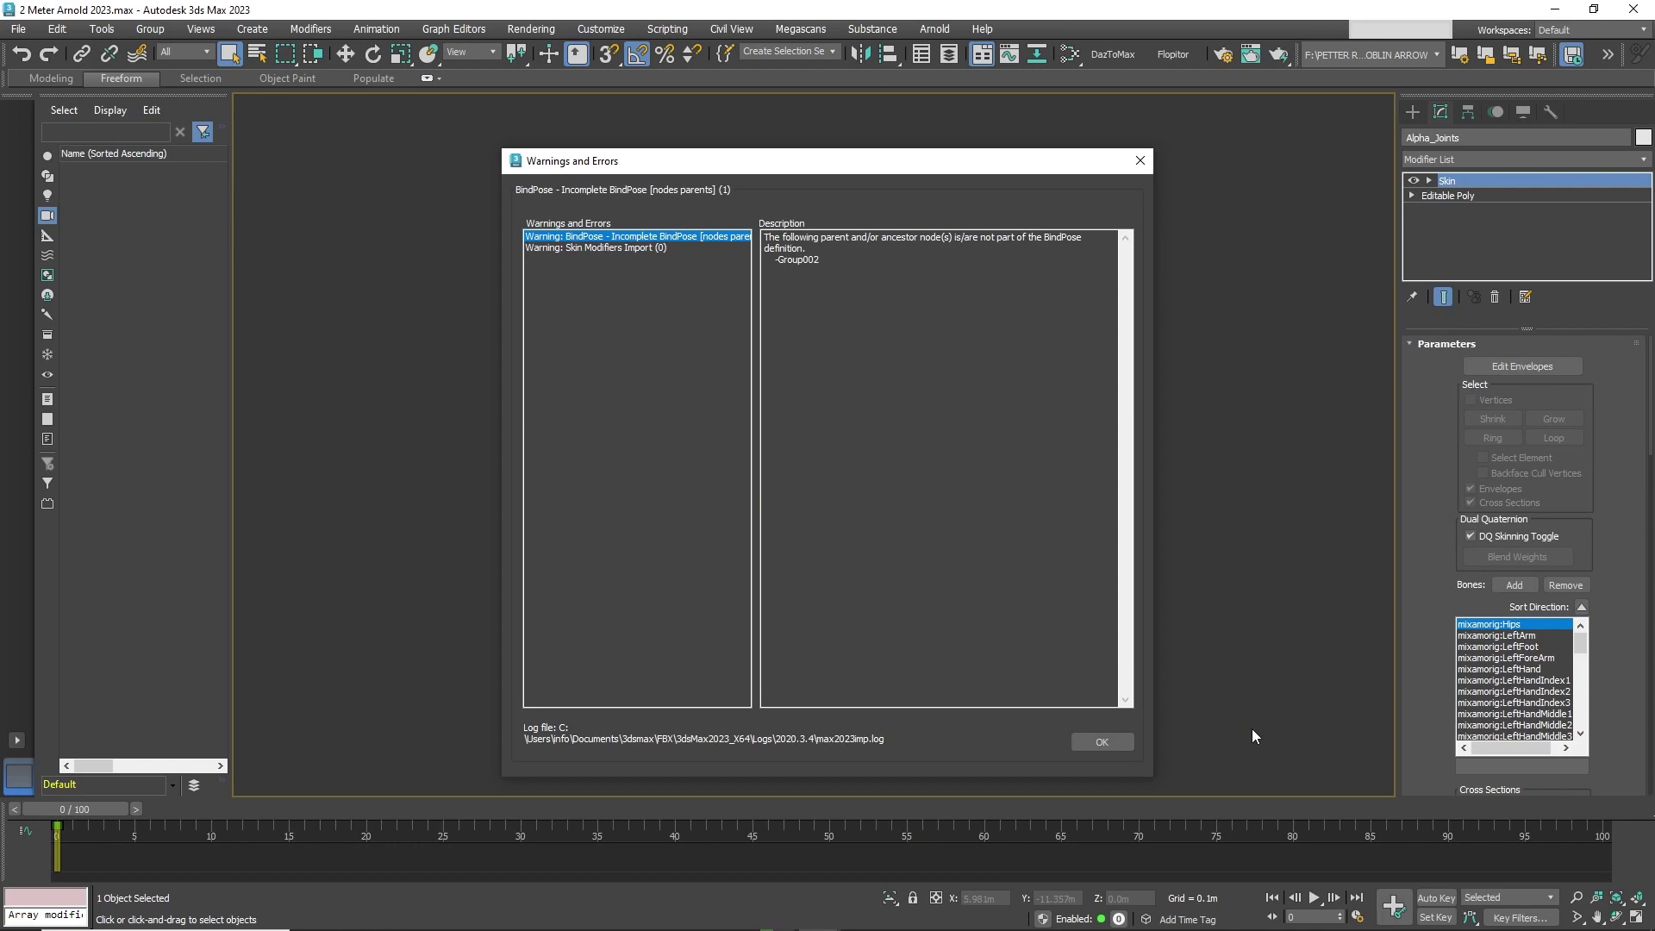
left_click(1121, 748)
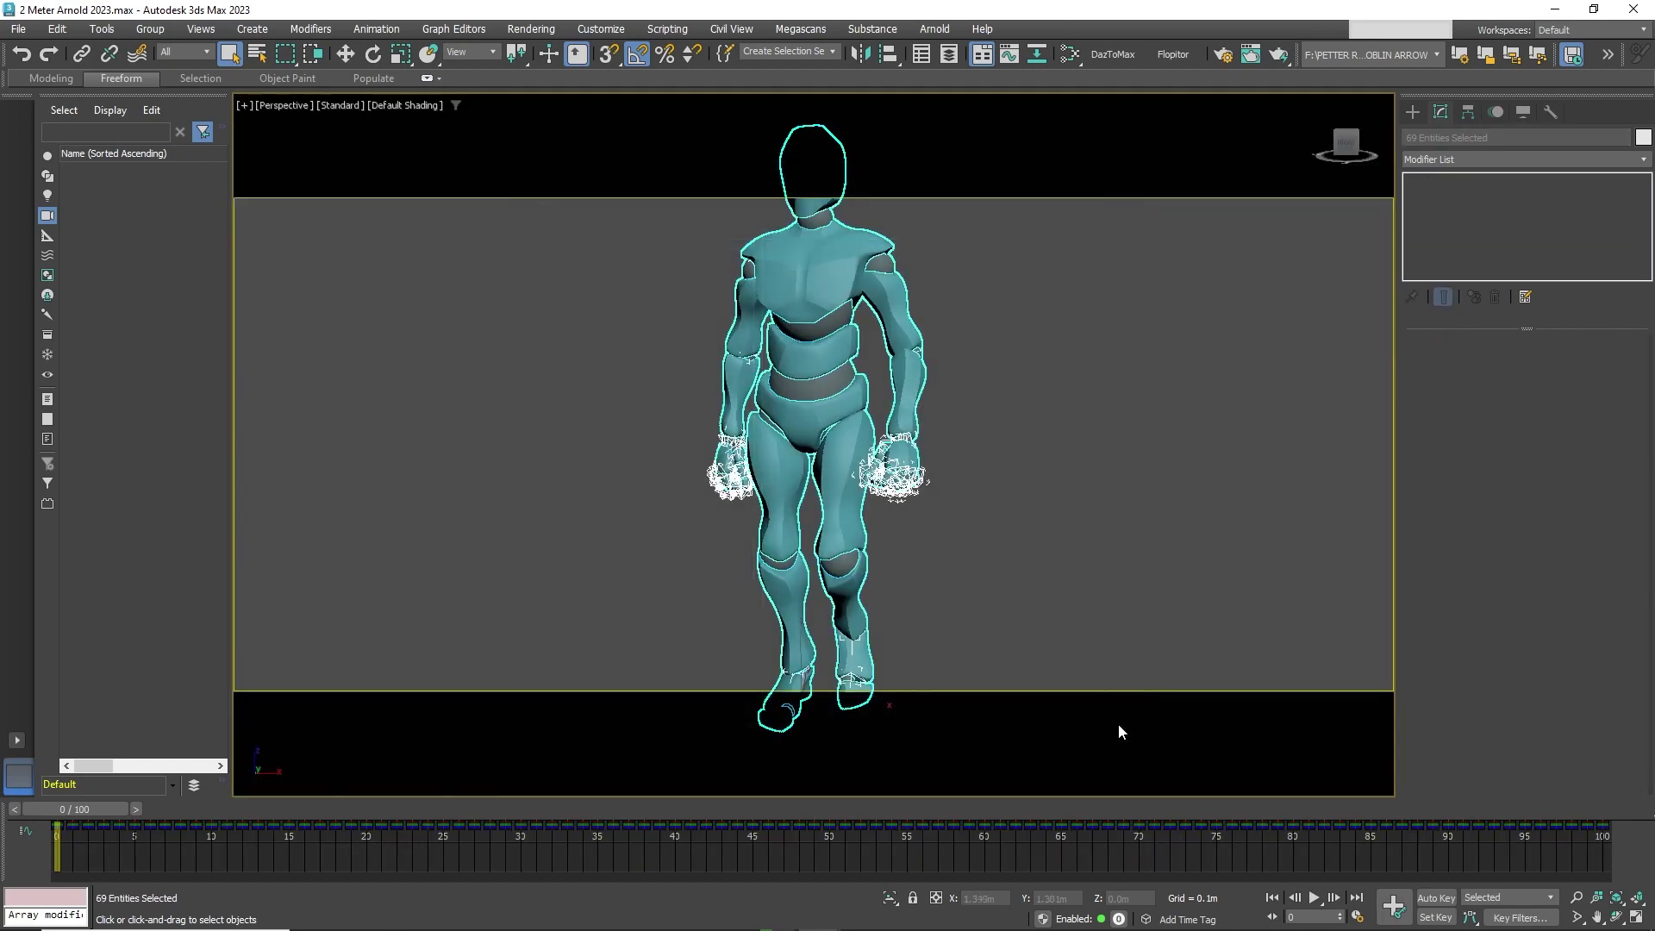
Step: Frame the imported character beside the 1.77 mtrs block and play its walk, stopping at frame 86
scroll(1121, 724, "down", 6)
middle_click_drag(1127, 695, 909, 506)
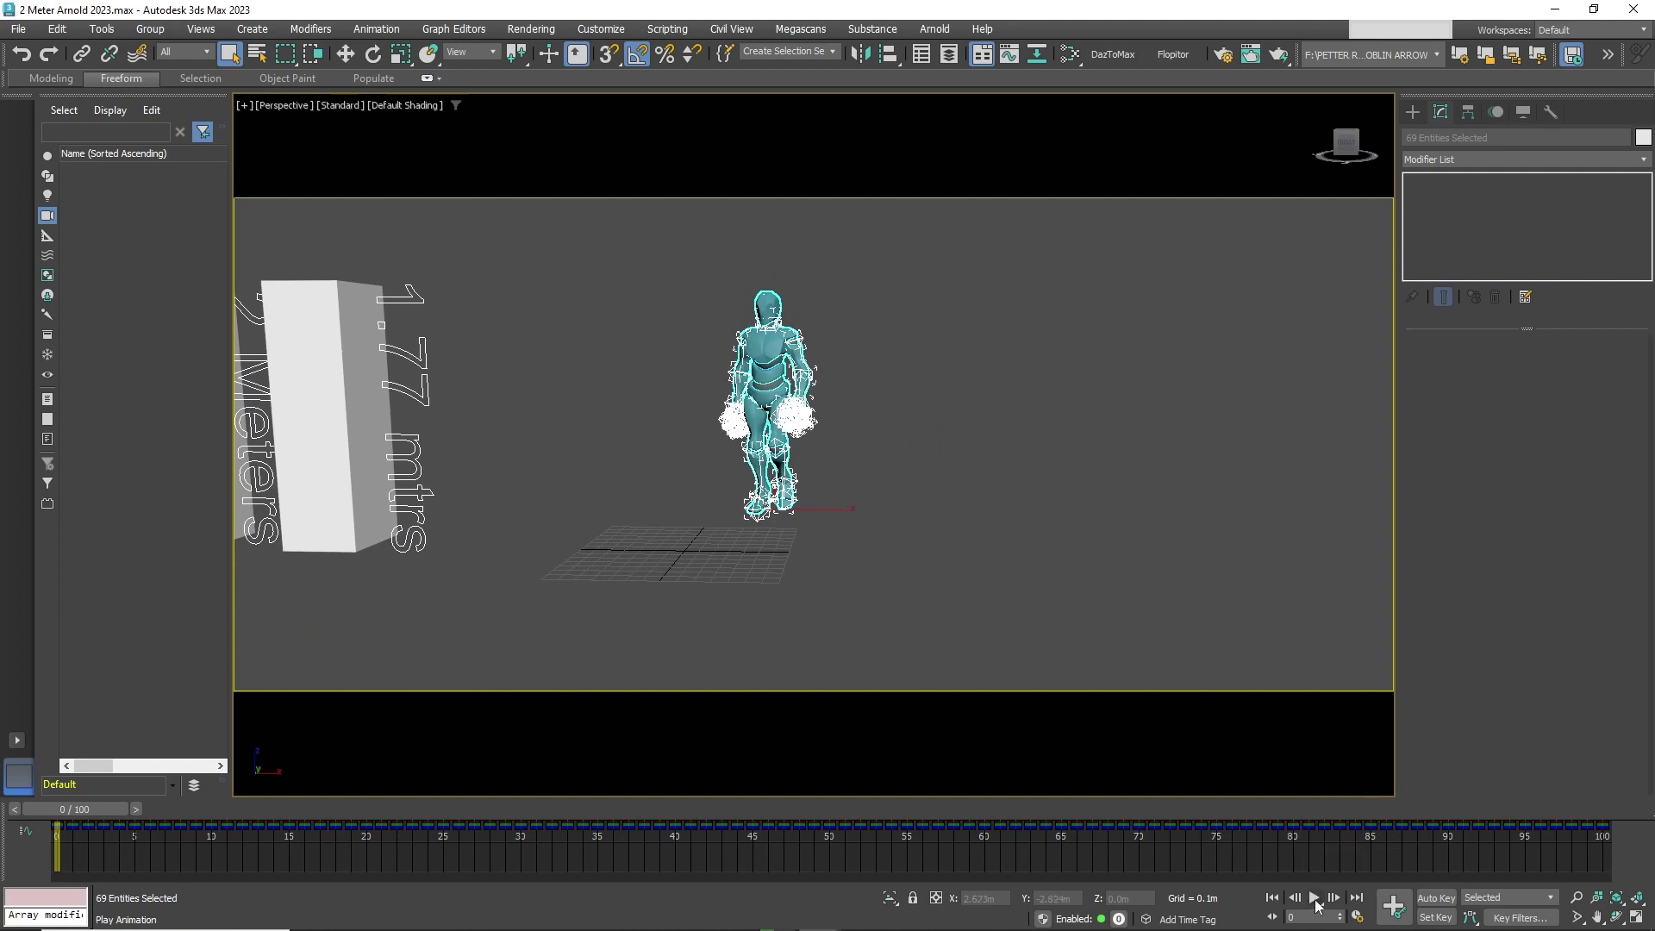
left_click(1315, 899)
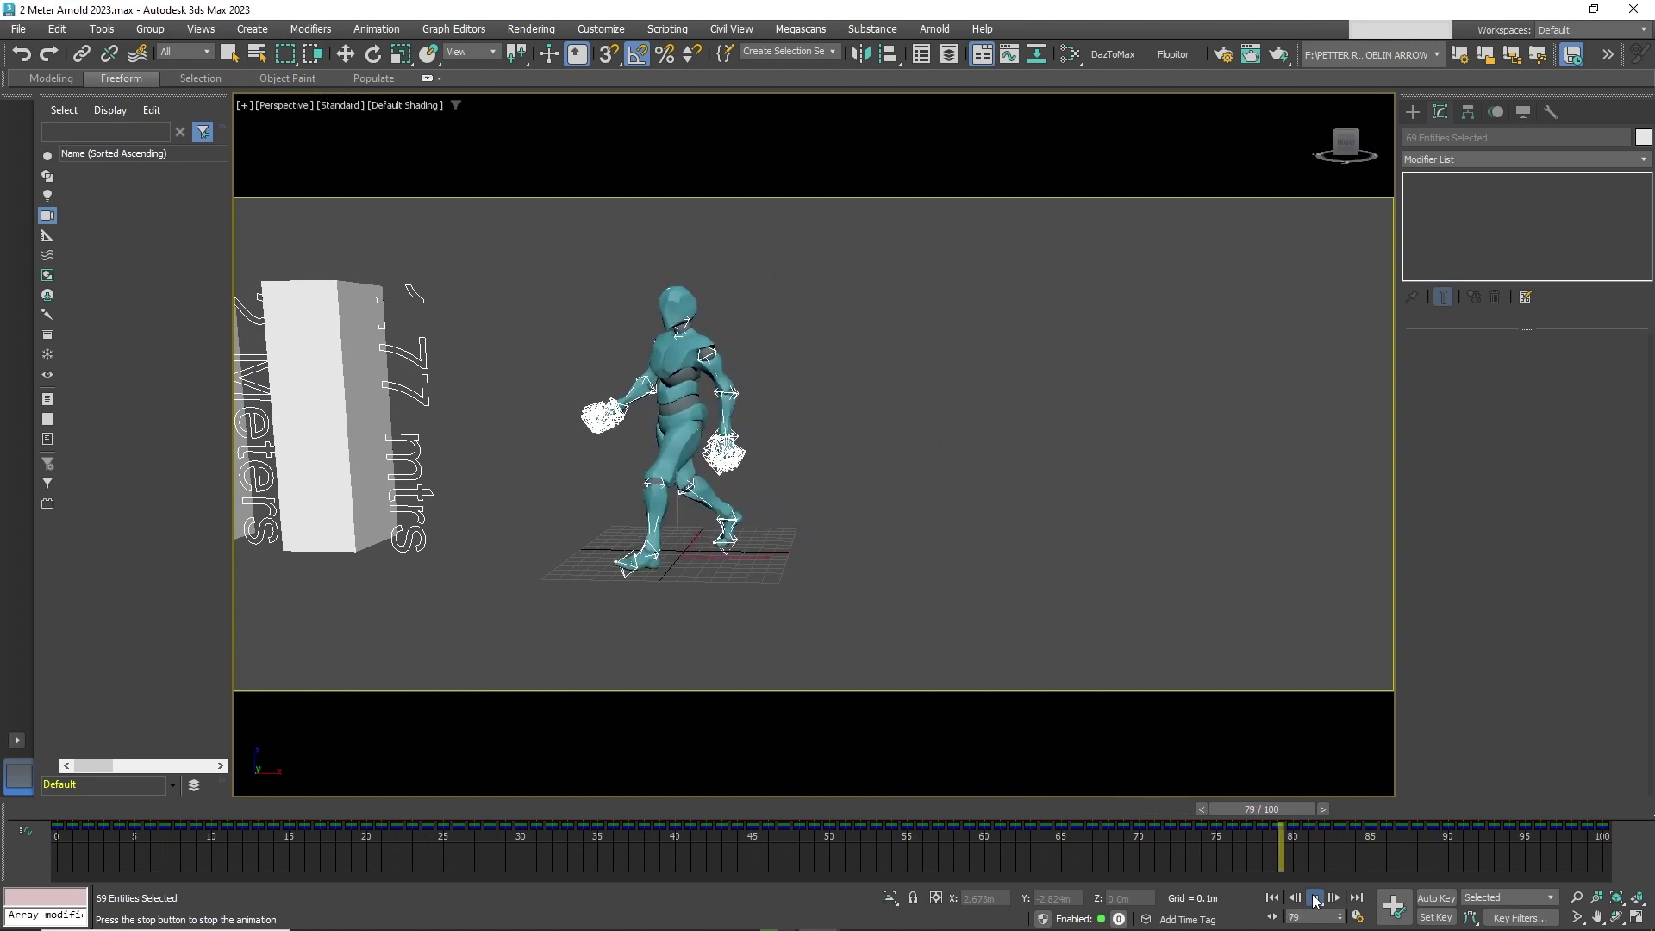
left_click(1316, 899)
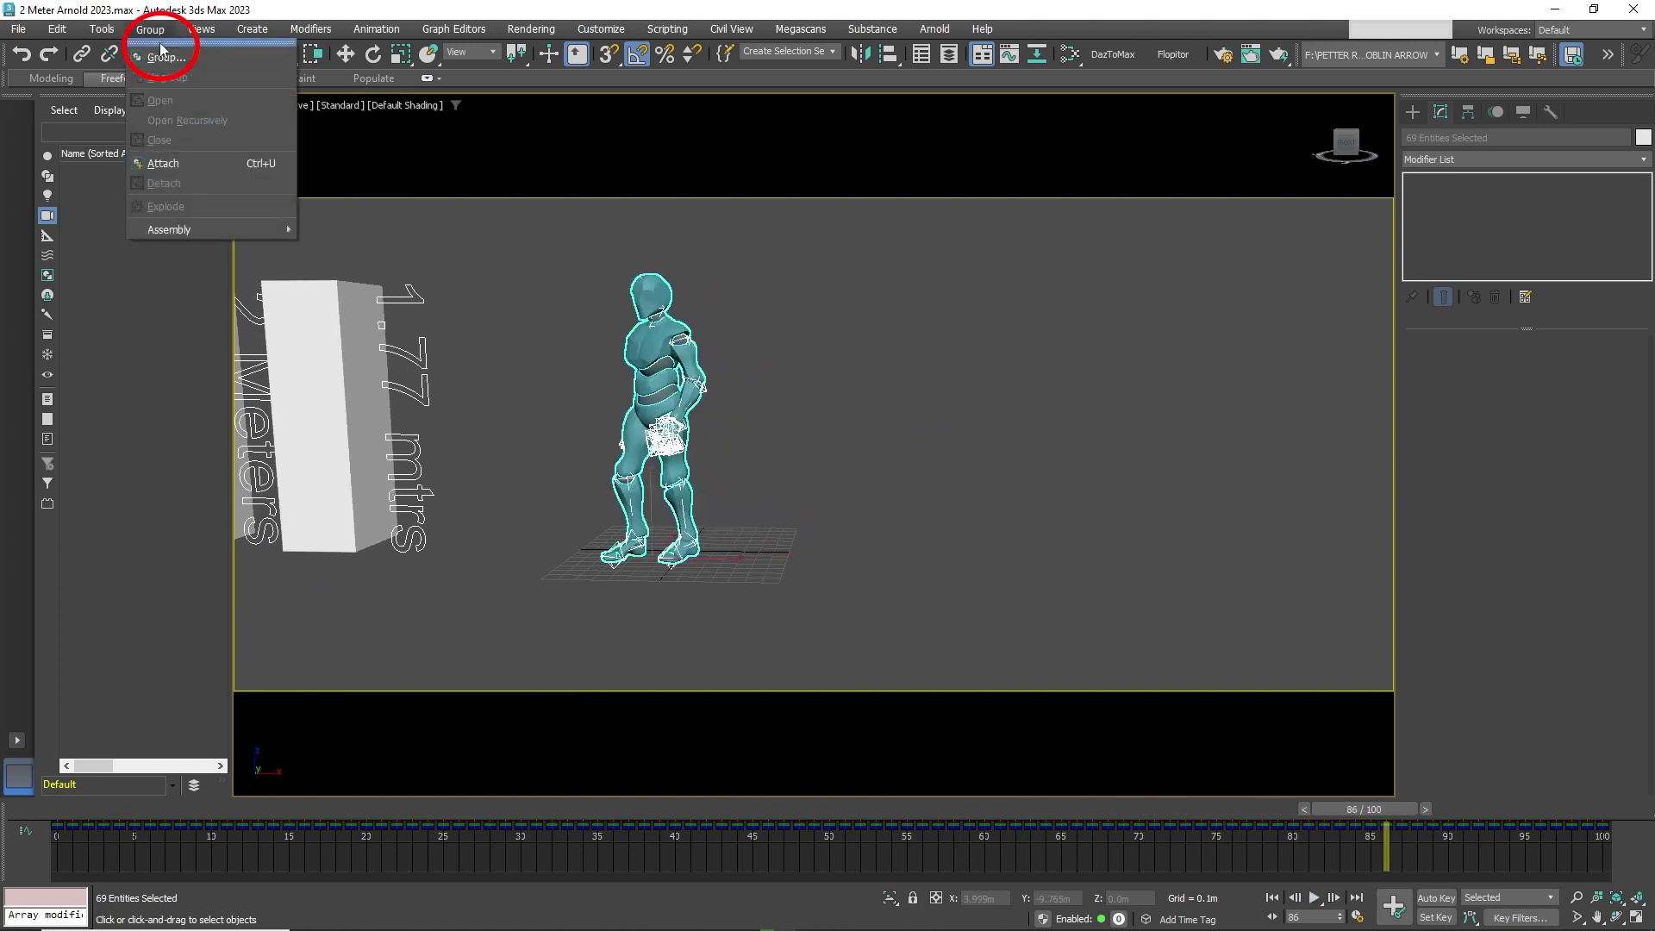
Step: Group the imported character's 69 parts as Group003
left_click(160, 55)
left_click(834, 504)
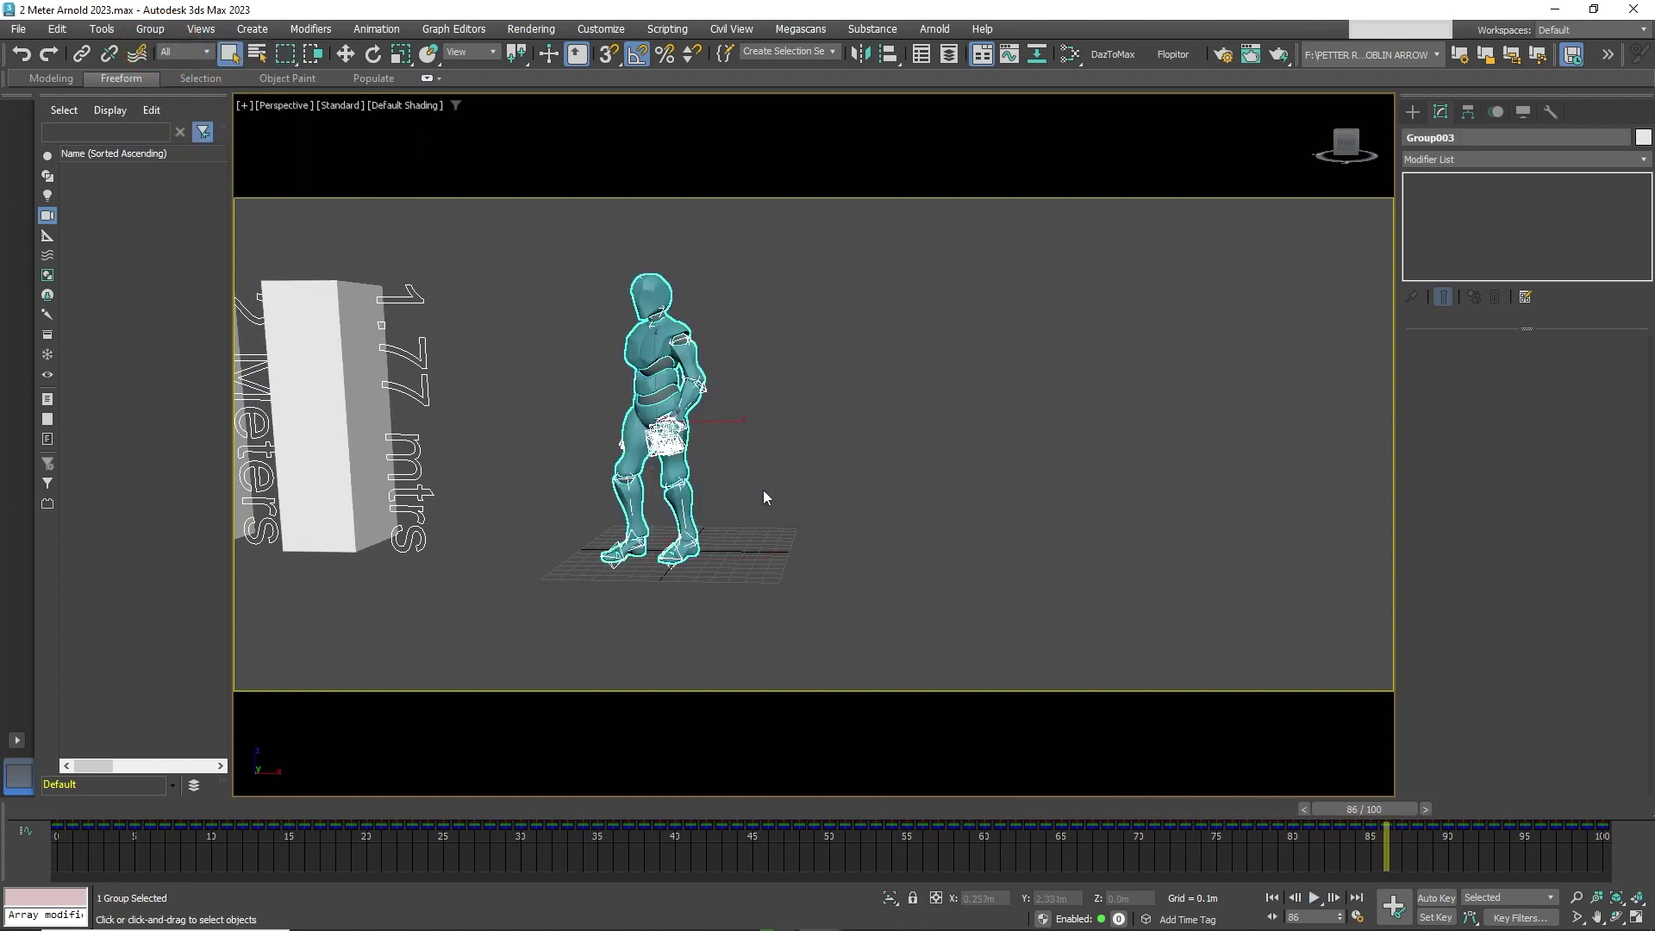
scroll(763, 490, "down", 3)
Step: Move Group003 along X to 2.096 m and rewind the time slider to frame 0
left_click(345, 53)
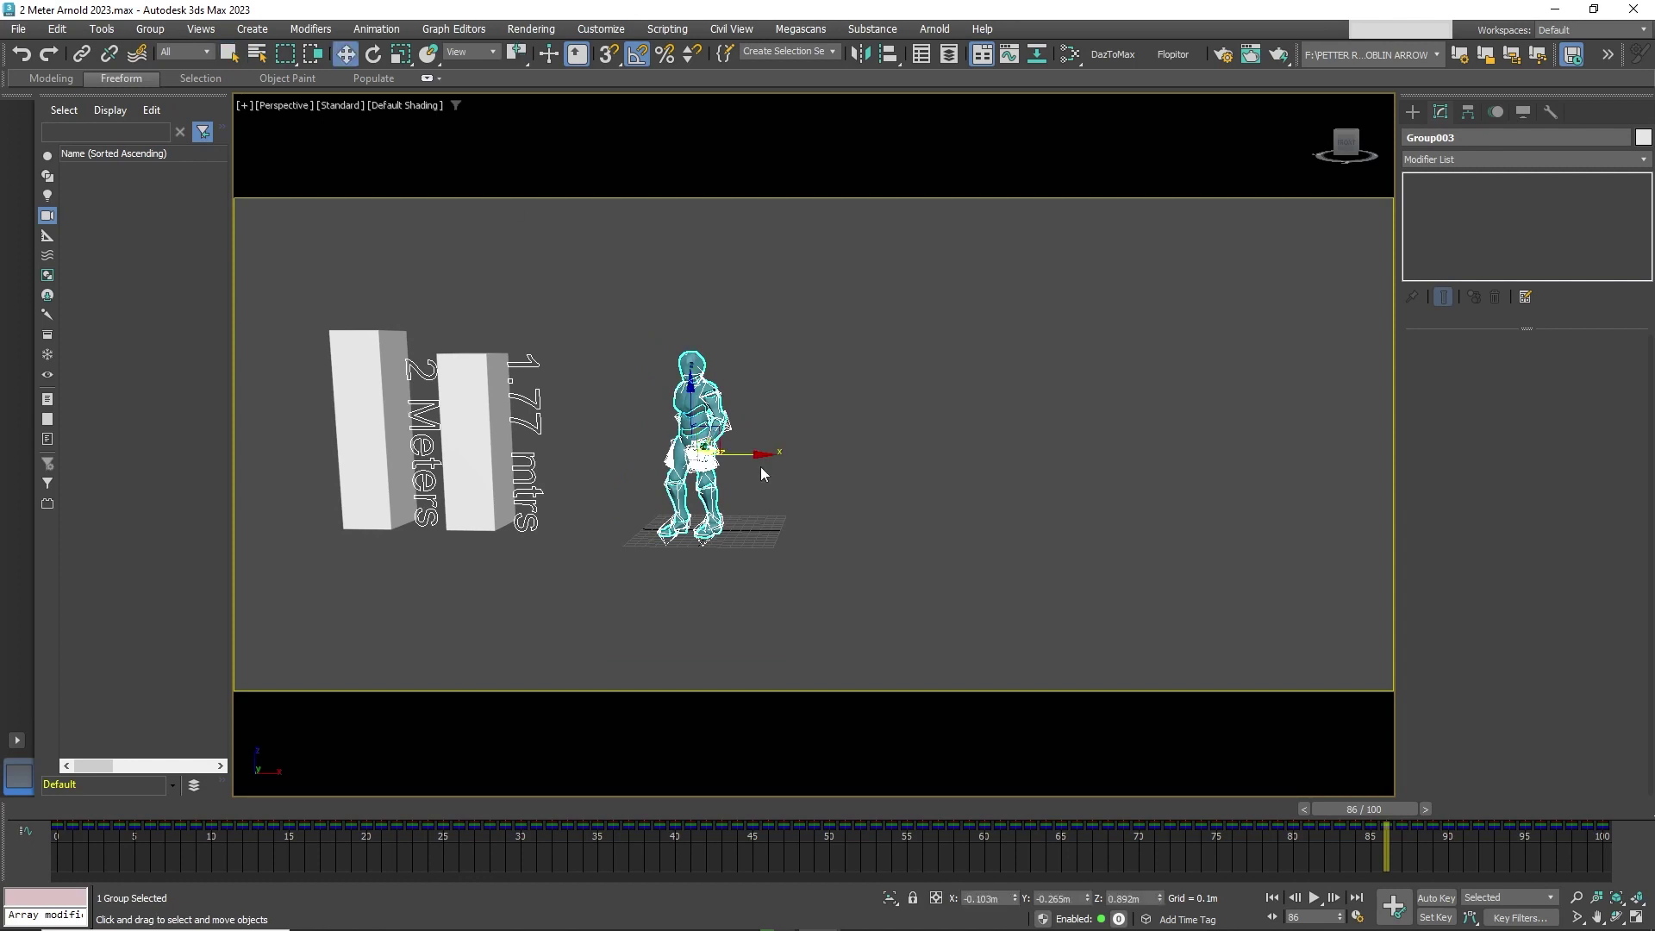
left_click_drag(757, 455, 981, 470)
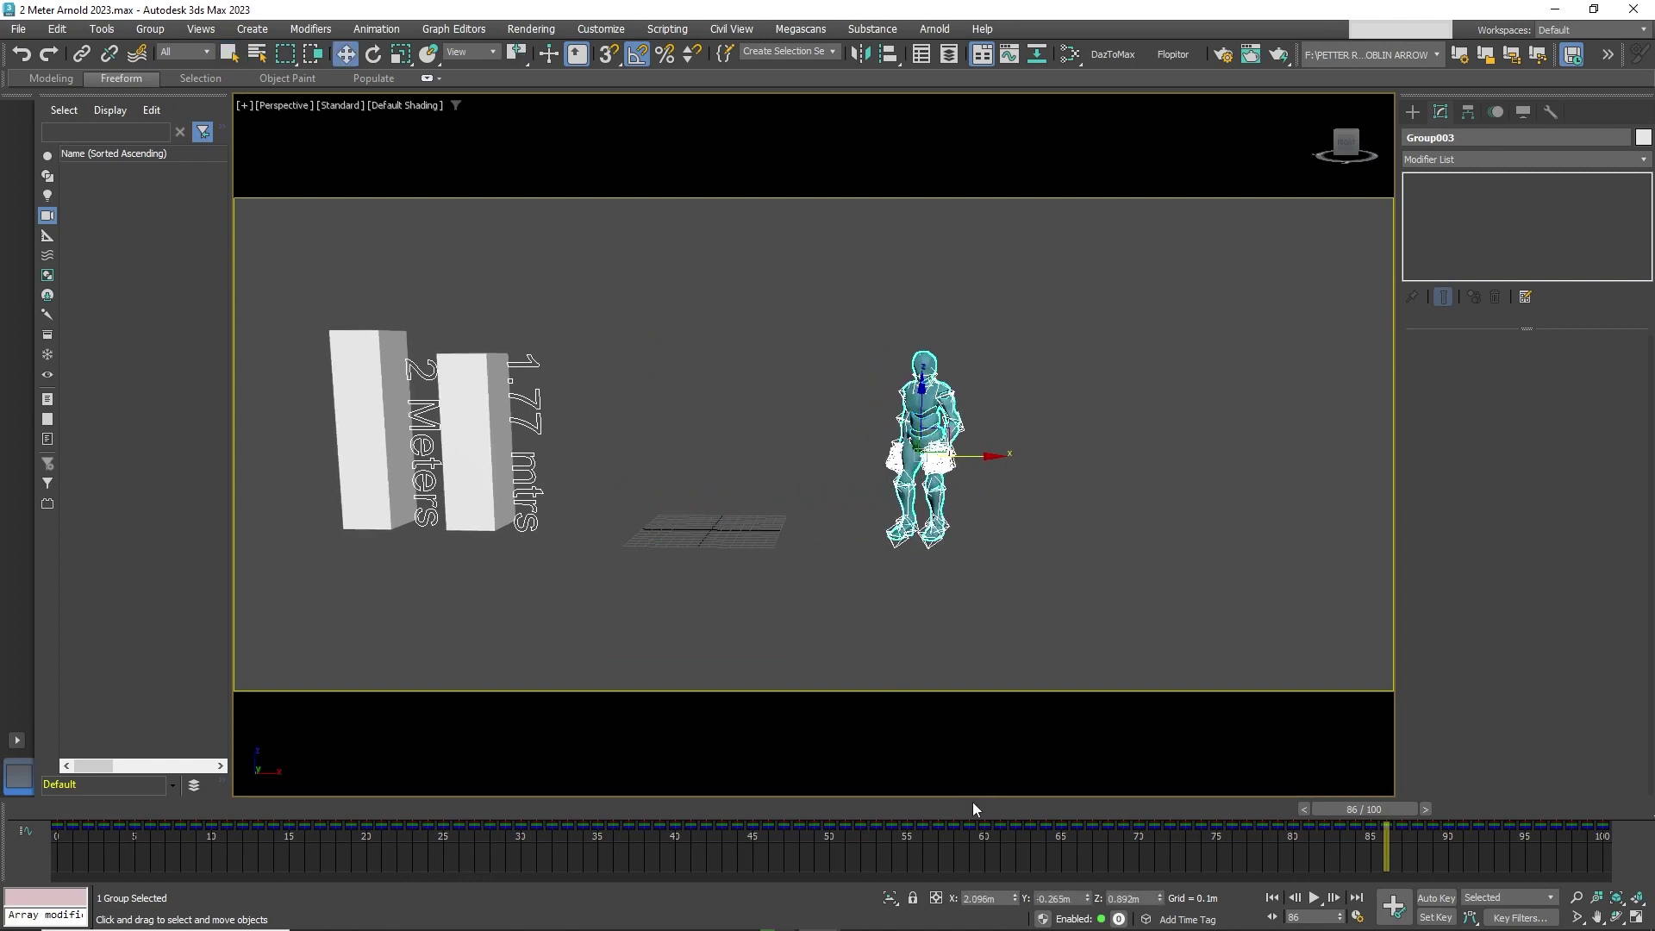
left_click_drag(974, 809, 49, 757)
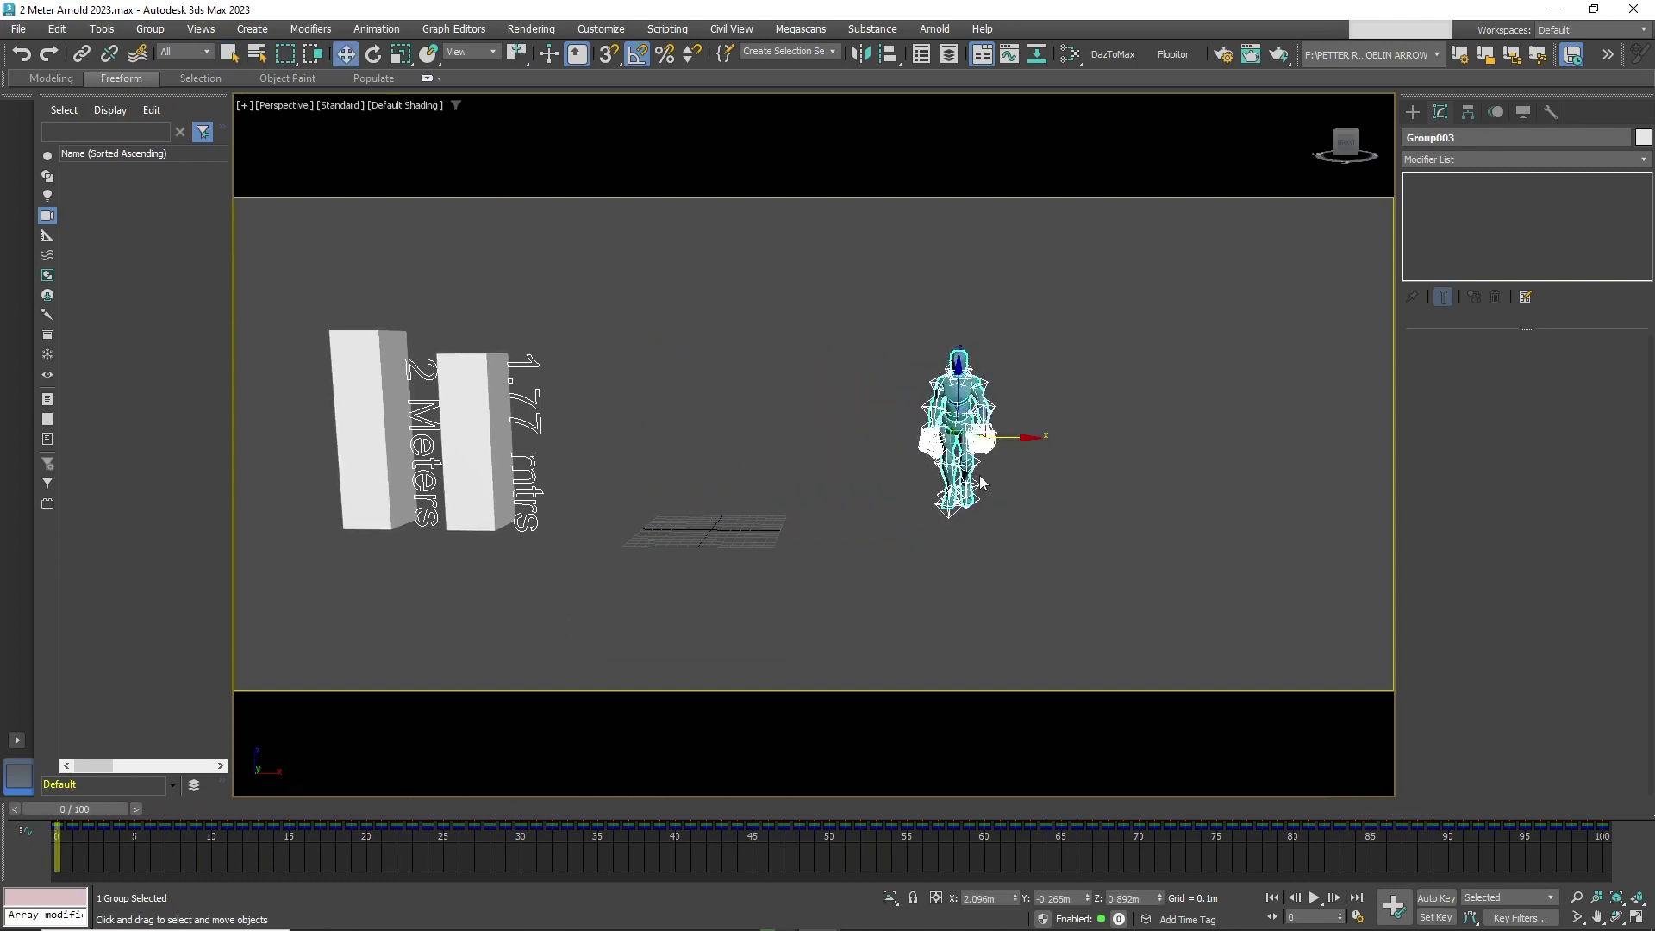